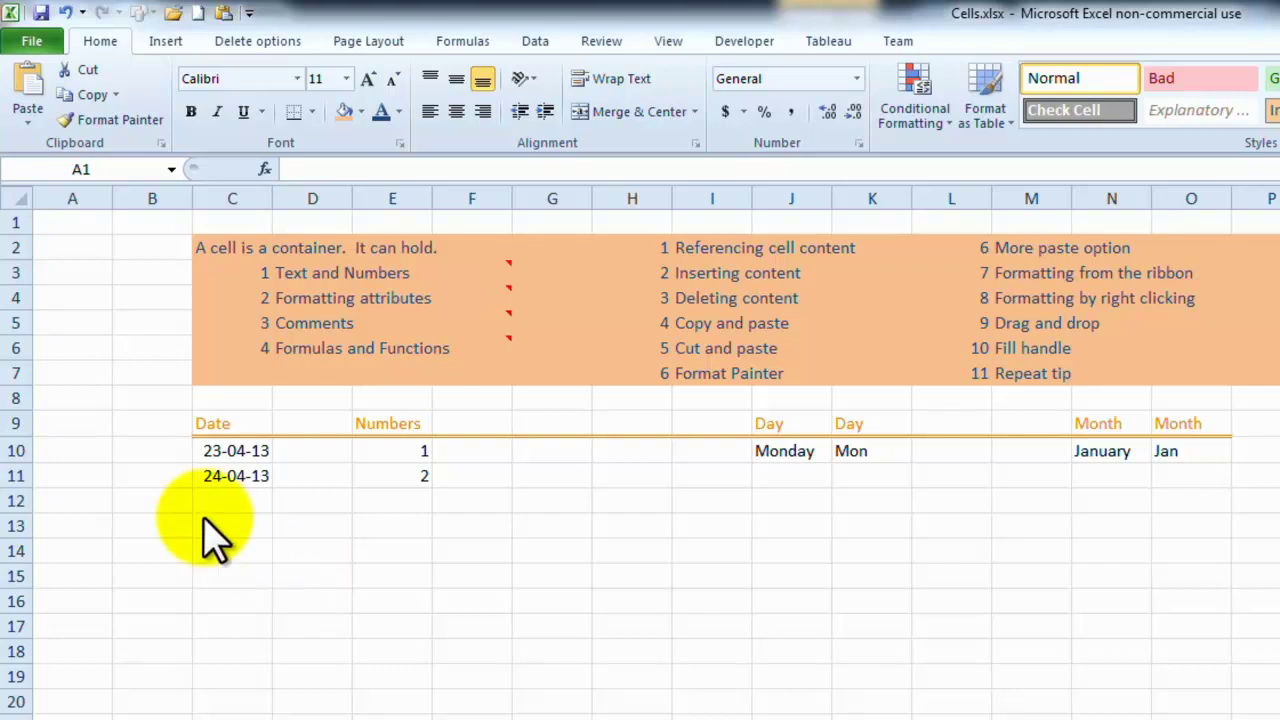
# Practice selecting column A, columns A–M, rows 1–10, column G and cells E12, G12, G13
pyautogui.click(90, 183)
pyautogui.click(90, 183)
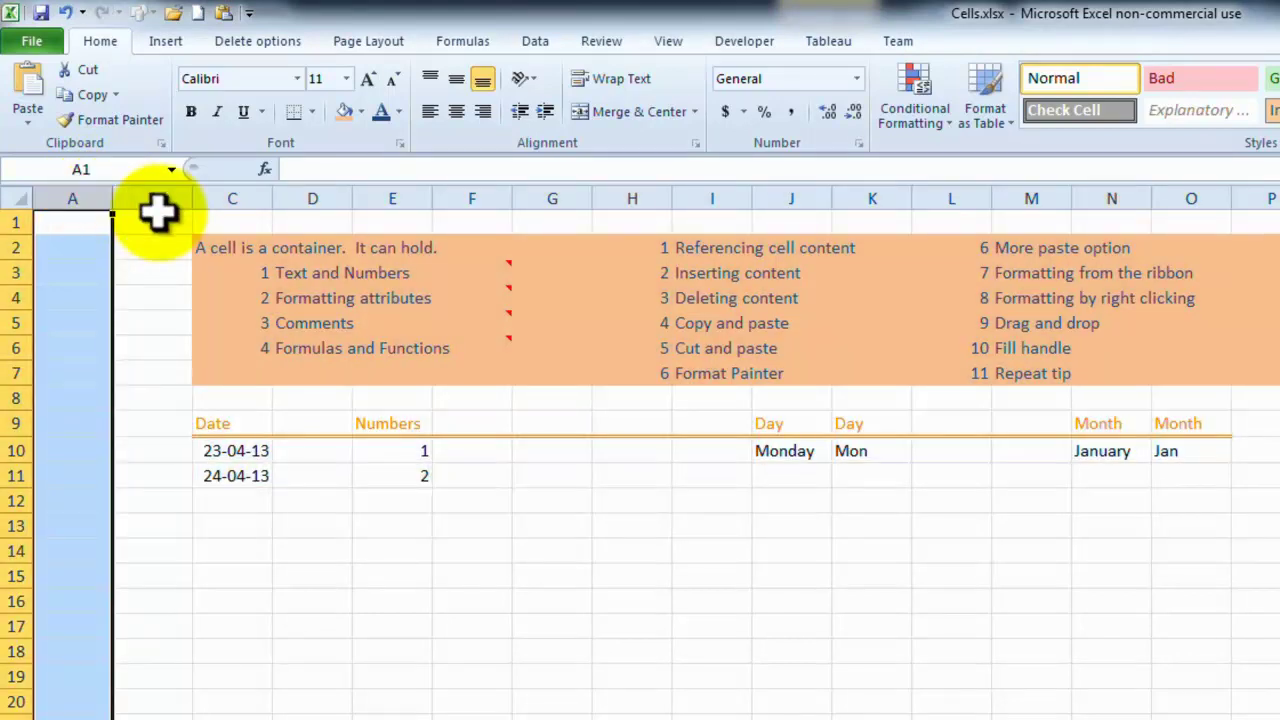
pyautogui.moveTo(90, 183); pyautogui.dragTo(1020, 329)
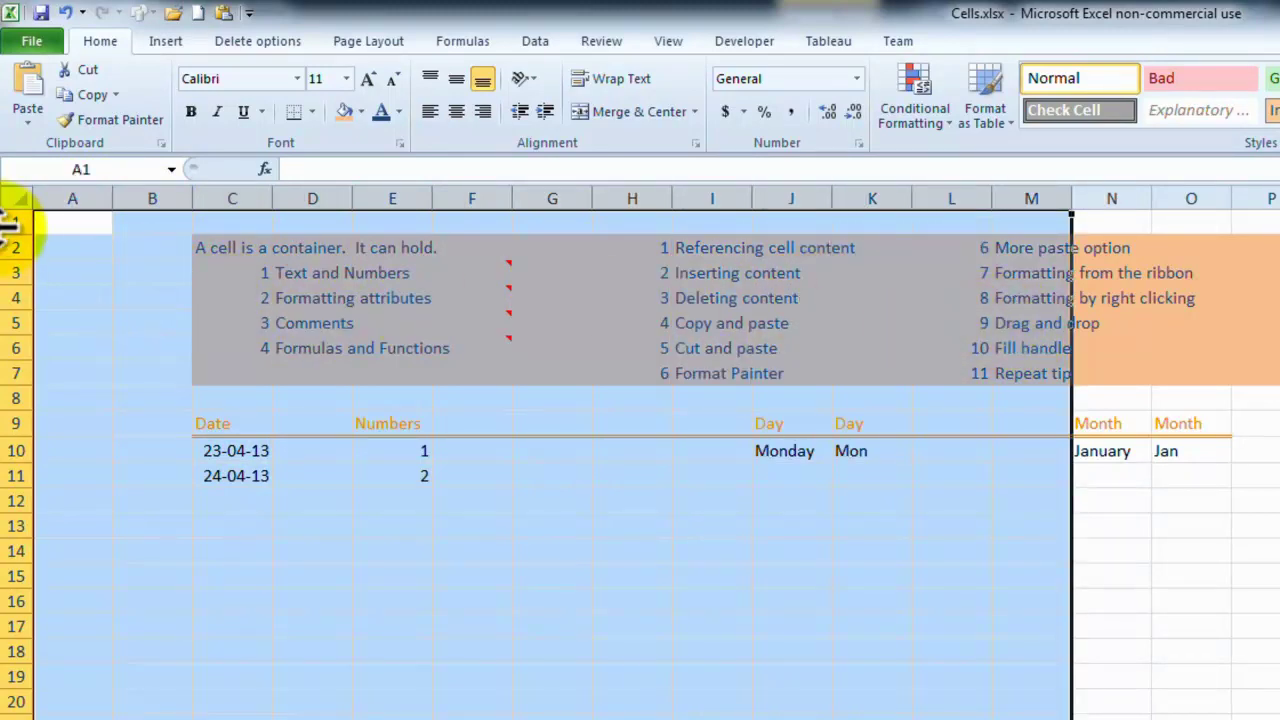
pyautogui.moveTo(8, 222); pyautogui.dragTo(8, 455)
pyautogui.click(395, 505)
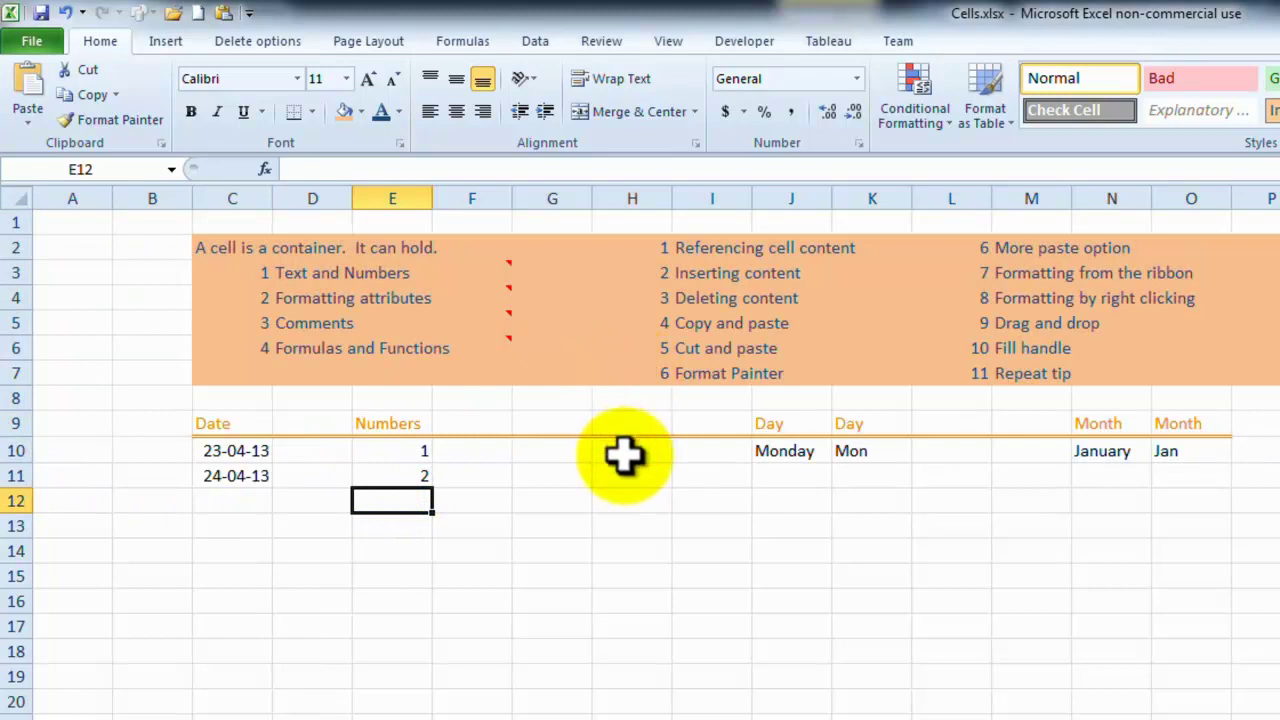
pyautogui.click(555, 500)
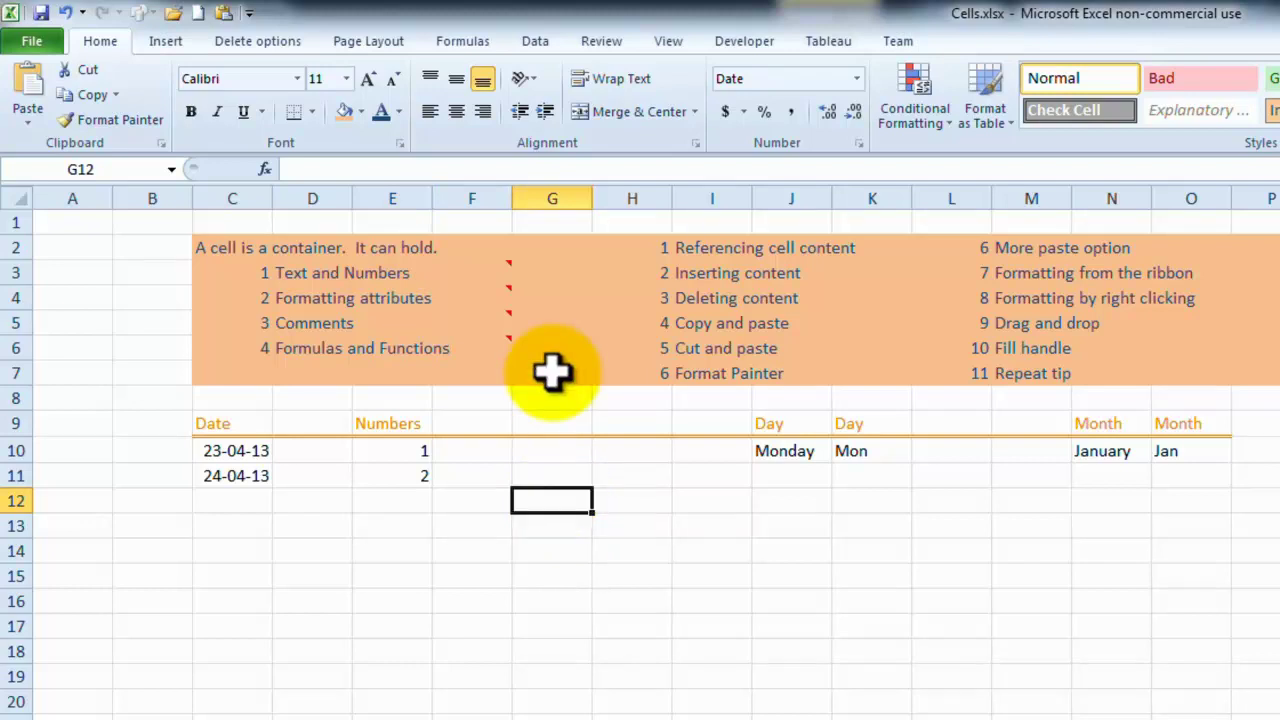
pyautogui.click(557, 190)
pyautogui.click(552, 525)
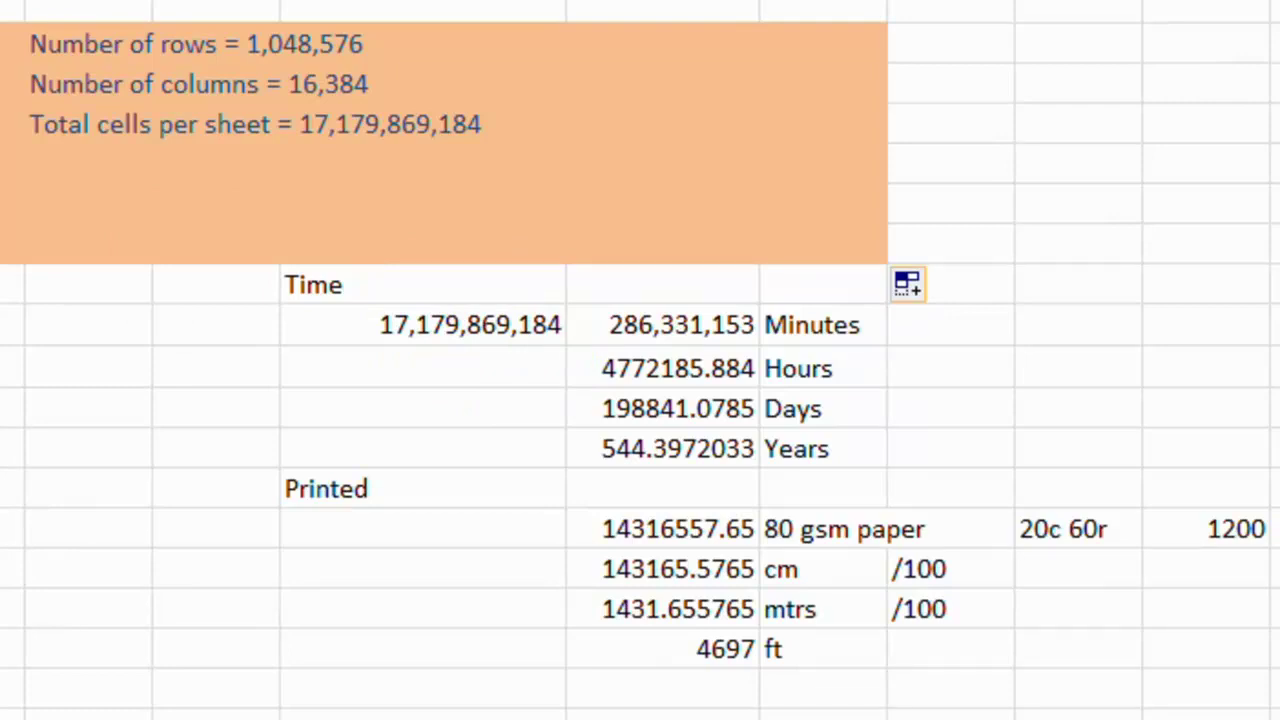
# Select the minutes through days values, the 544.3972033 years value, then G12
pyautogui.click(710, 318)
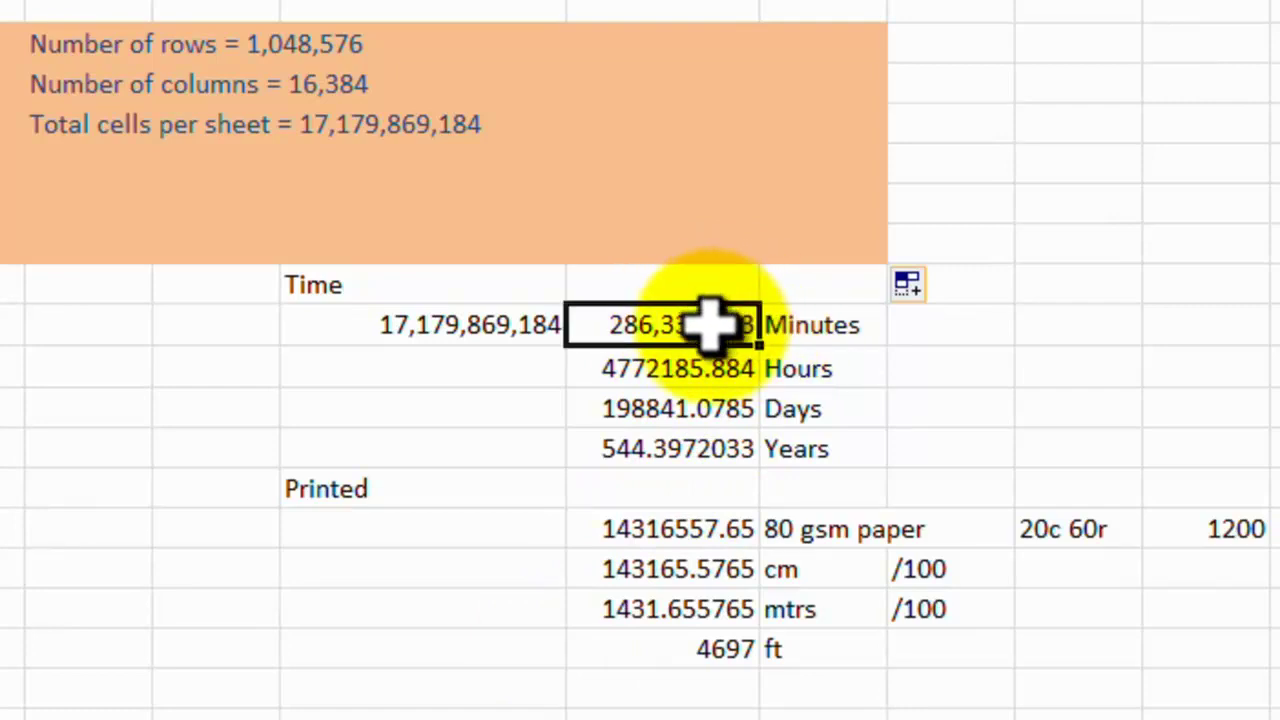
pyautogui.moveTo(714, 326); pyautogui.dragTo(714, 423)
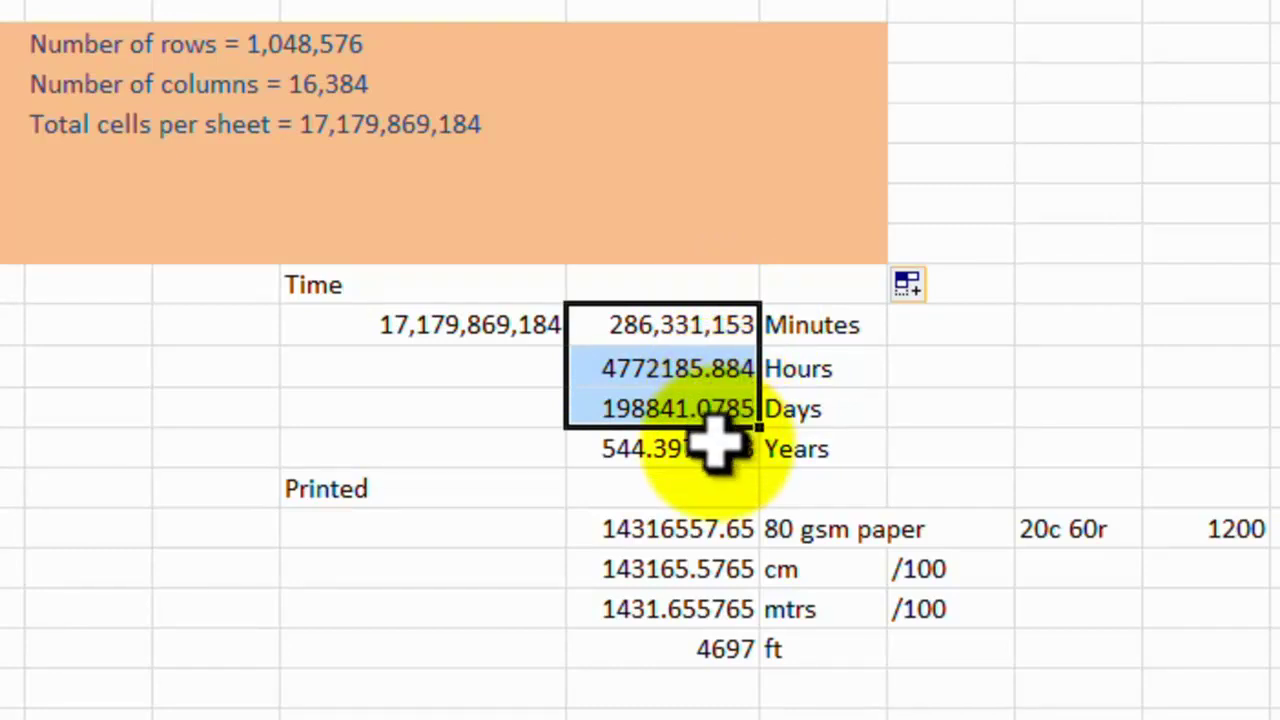
pyautogui.click(714, 438)
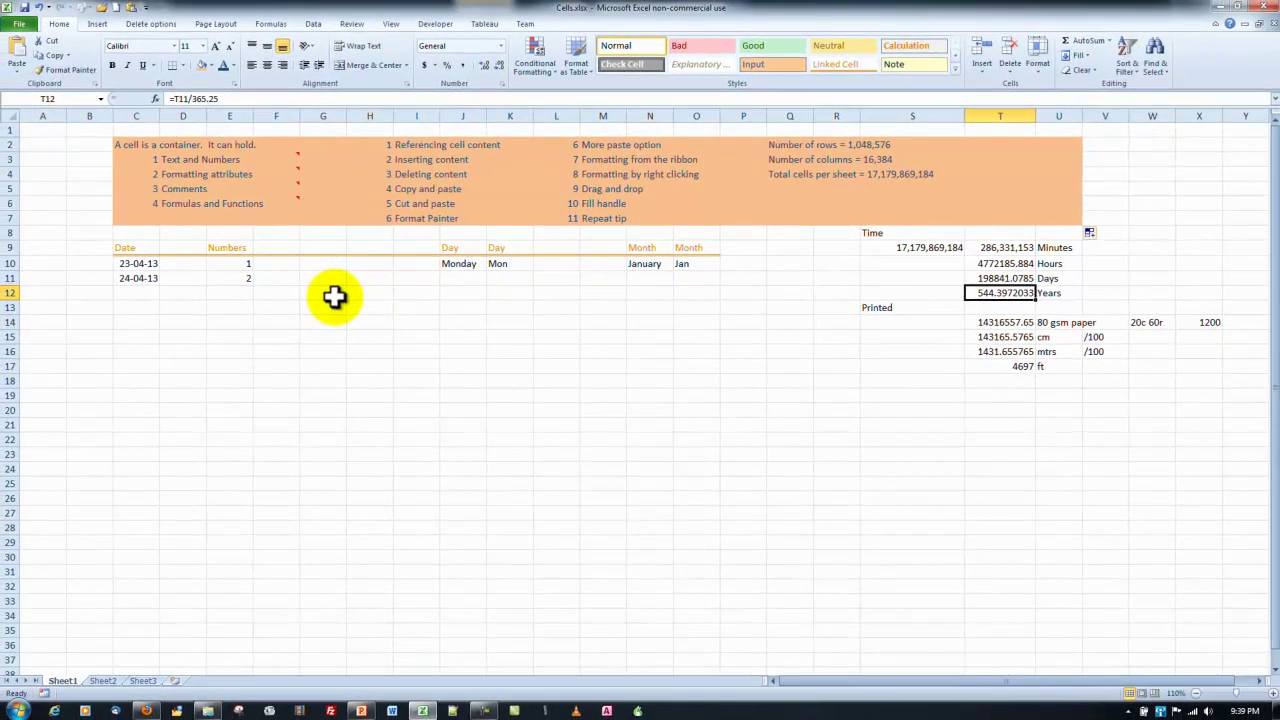
pyautogui.click(334, 294)
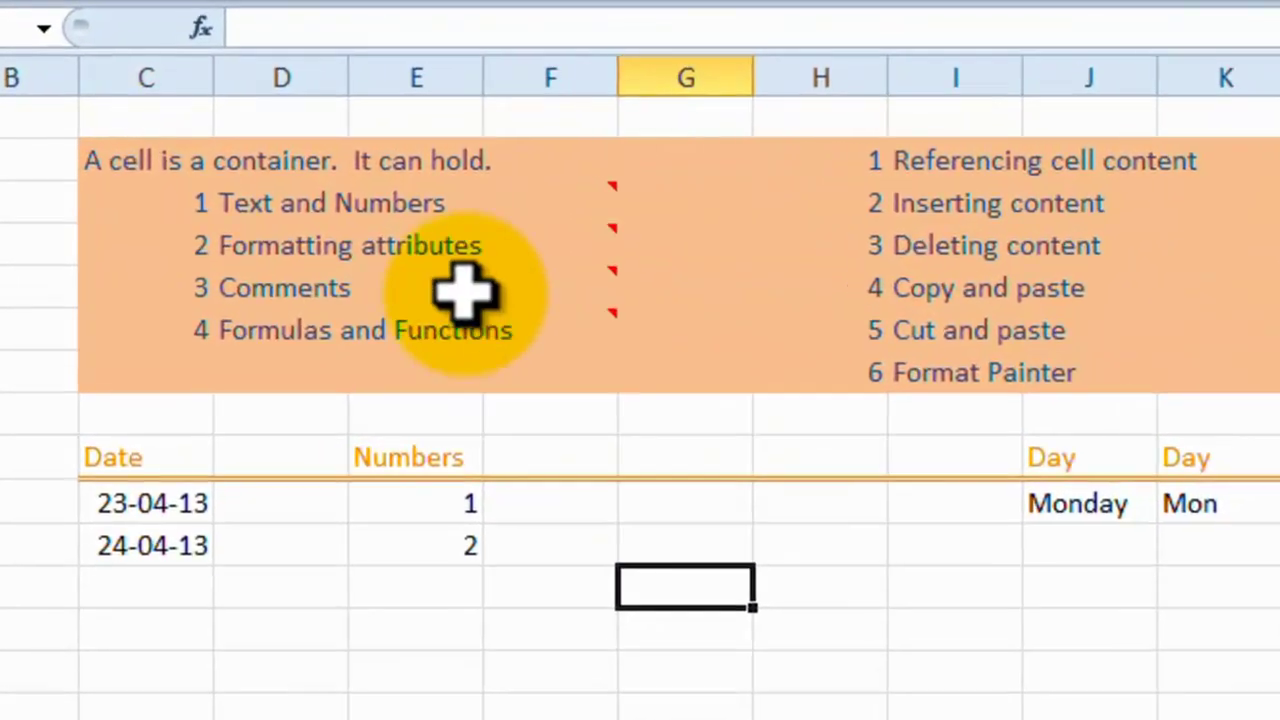
# Select the cells beside Text and Numbers, Formatting attributes, Comments, Formulas and Functions, and the minutes and paper values
pyautogui.moveTo(545, 213)
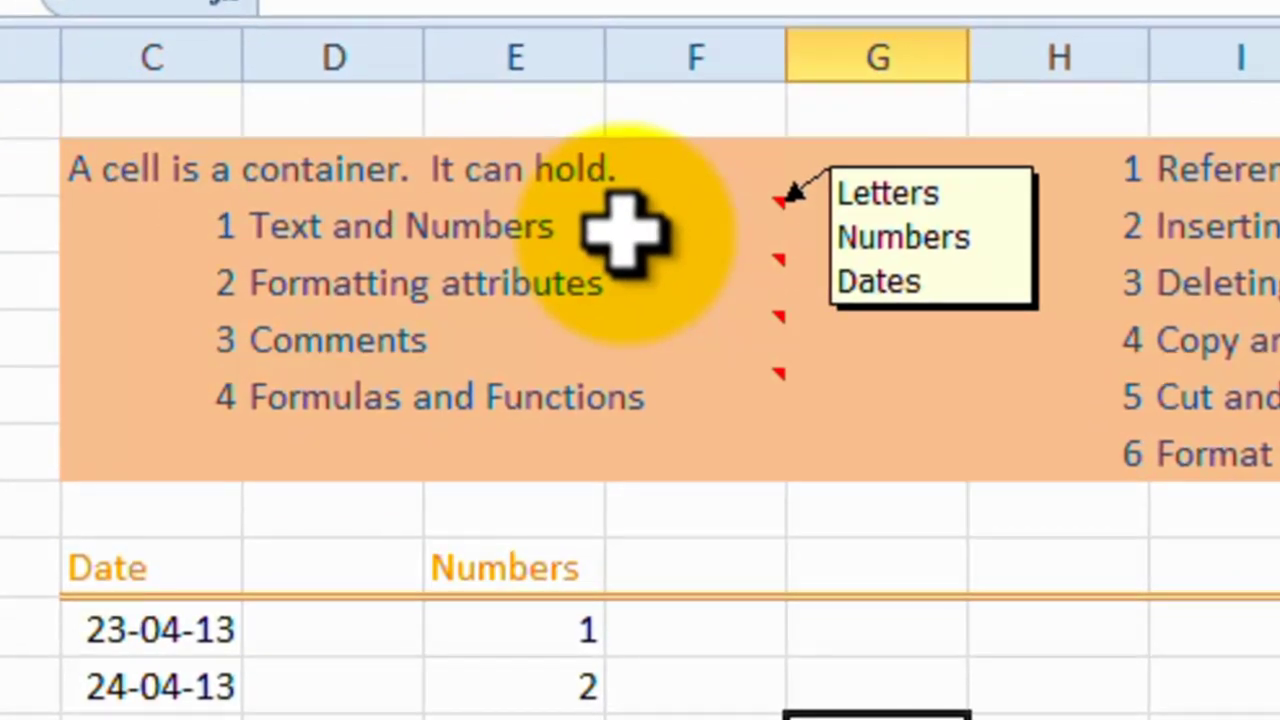
pyautogui.click(610, 220)
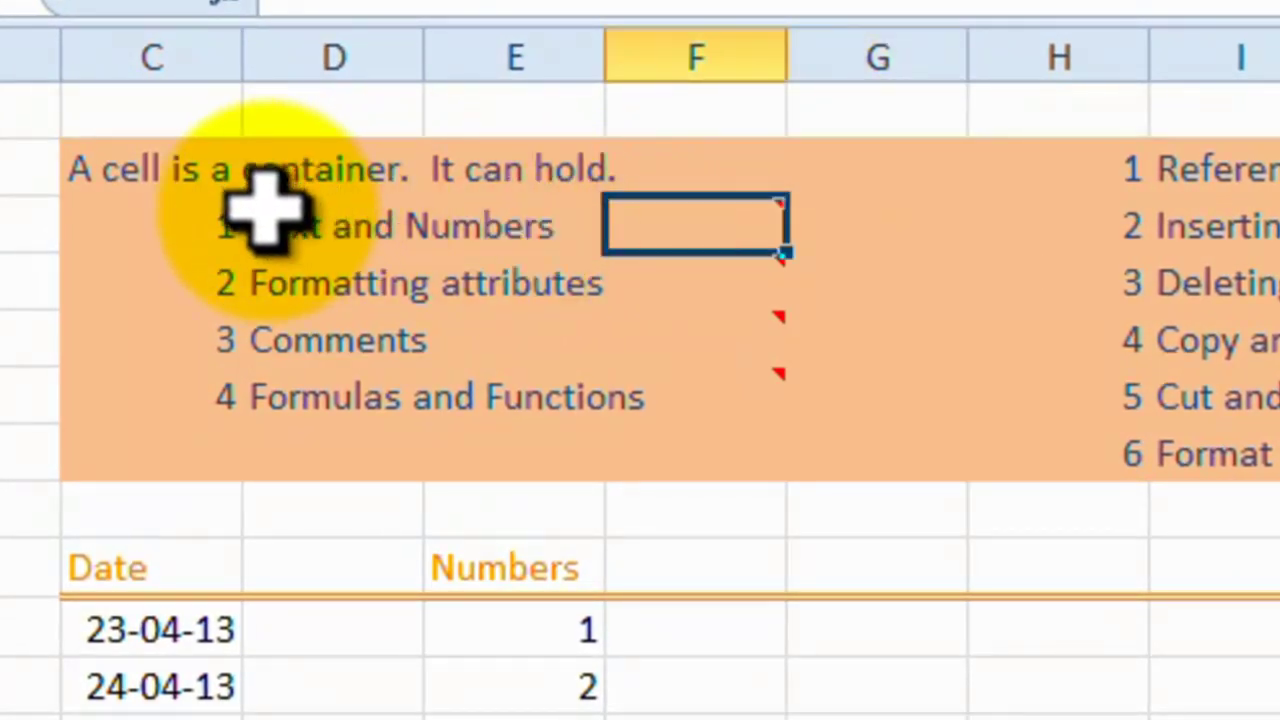
pyautogui.moveTo(740, 225)
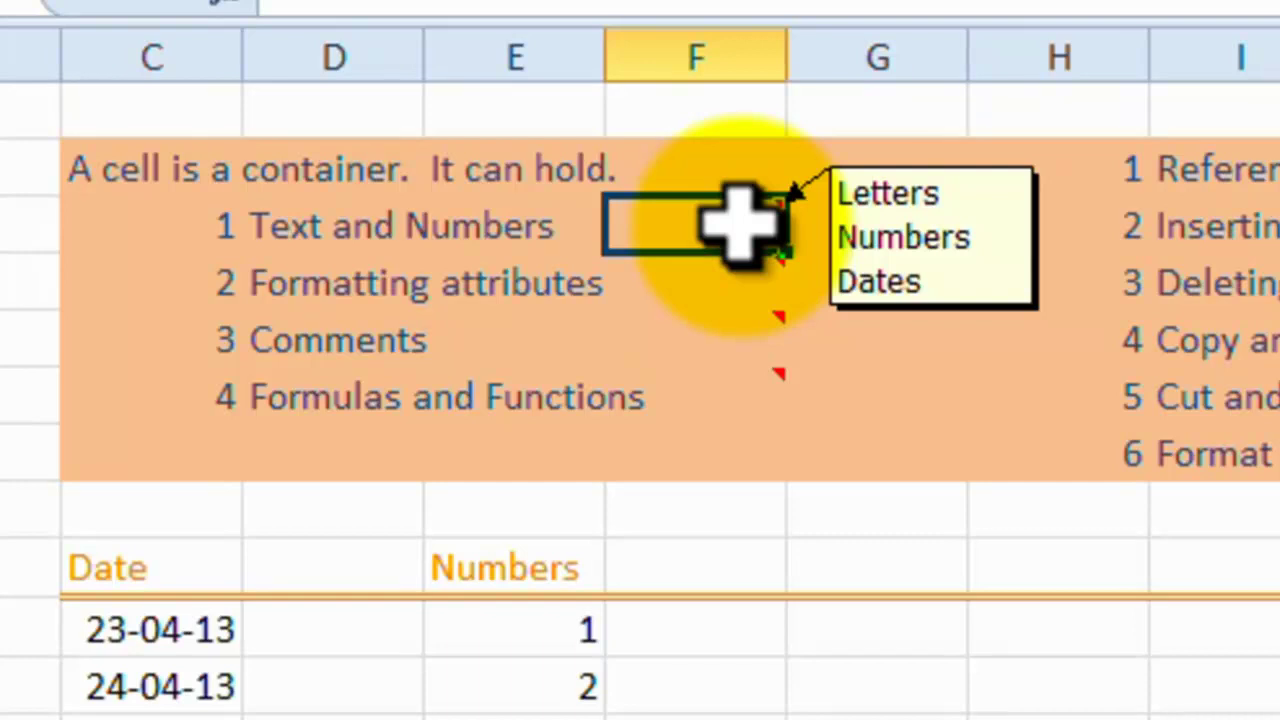
pyautogui.moveTo(714, 271)
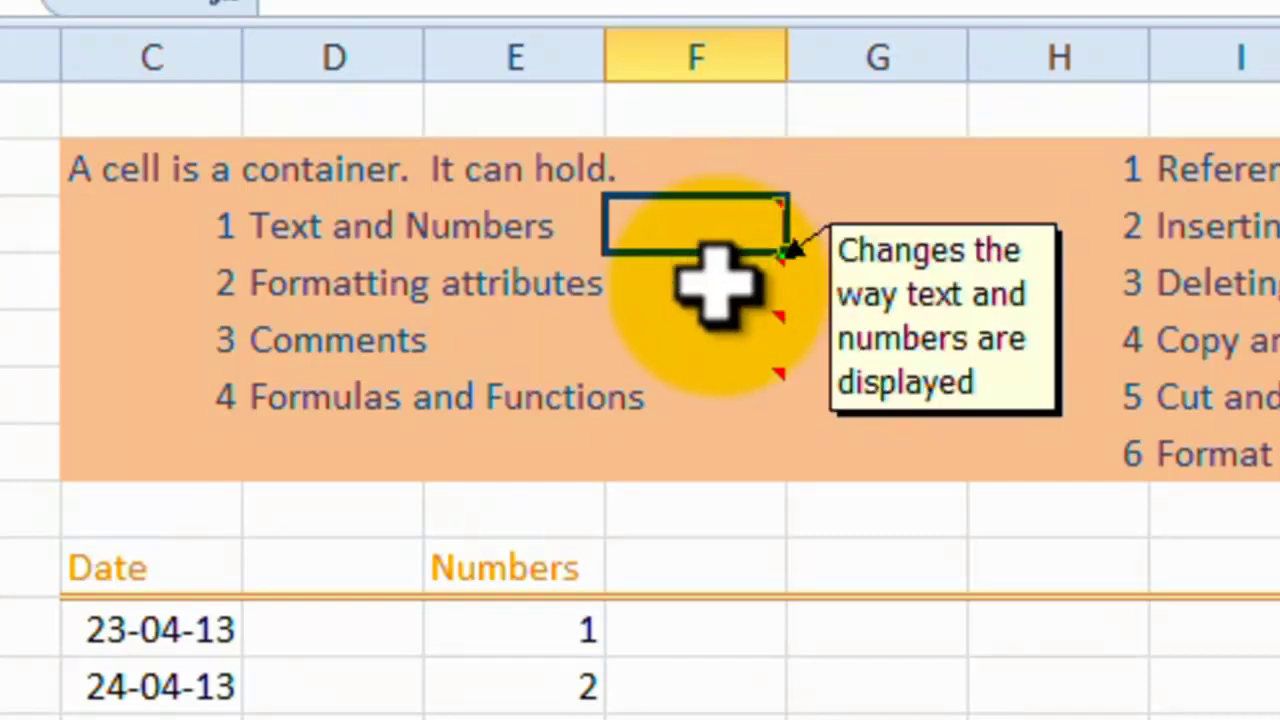
pyautogui.click(716, 285)
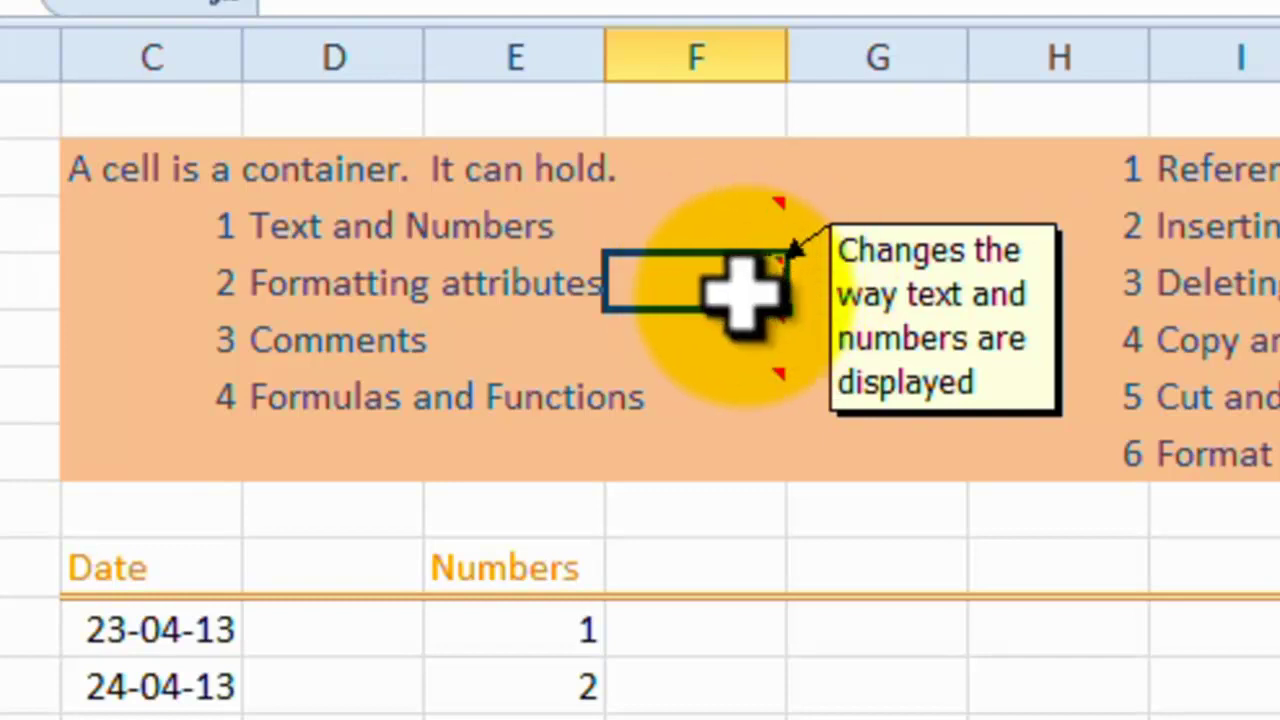
pyautogui.moveTo(740, 335)
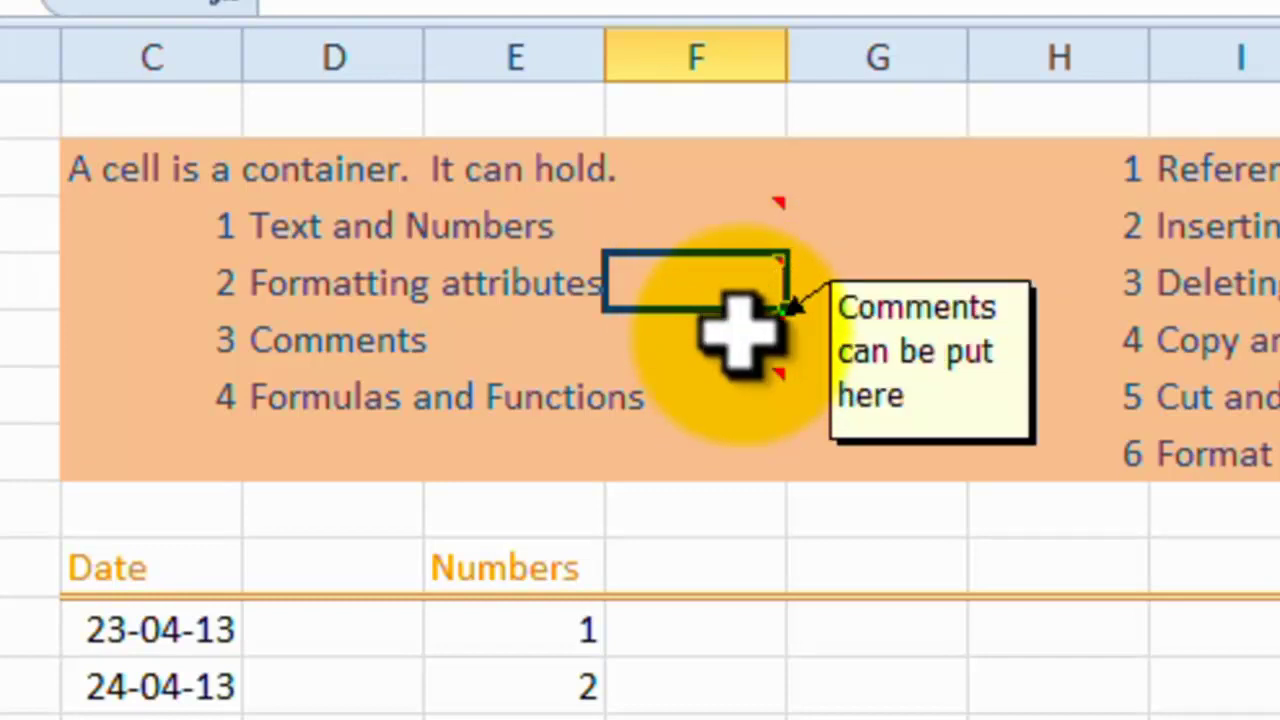
pyautogui.click(740, 335)
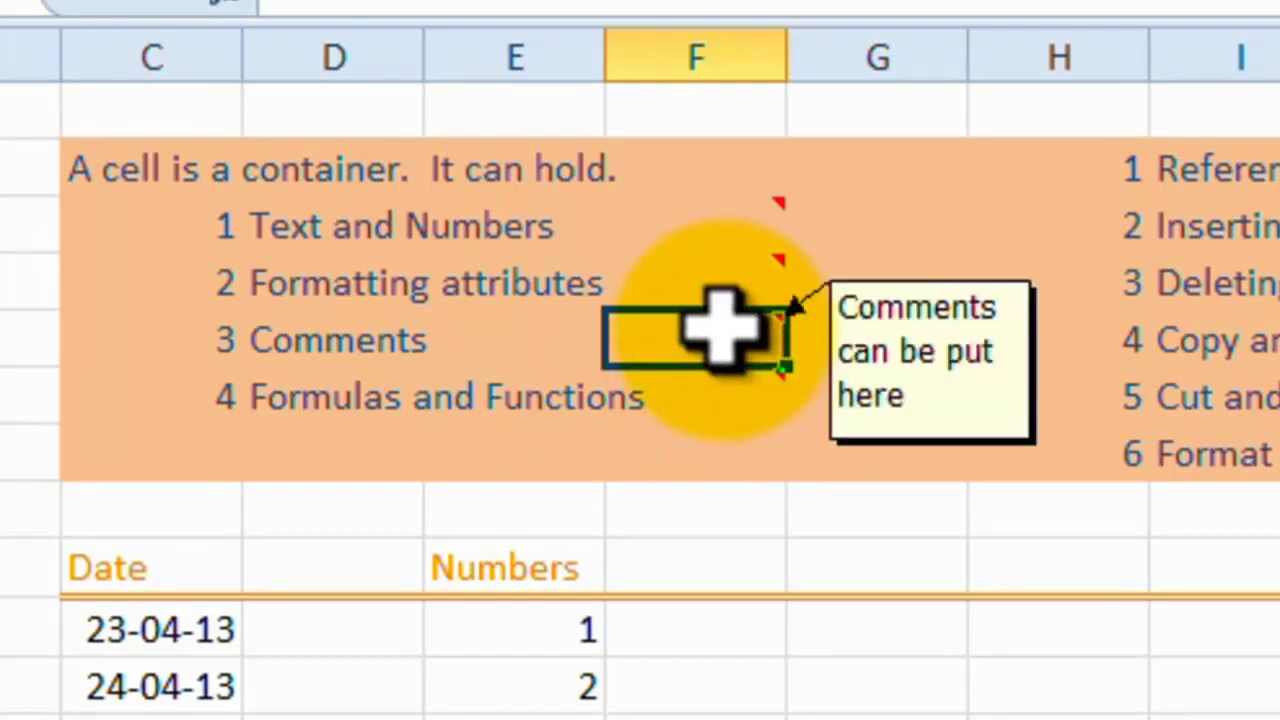
pyautogui.click(722, 385)
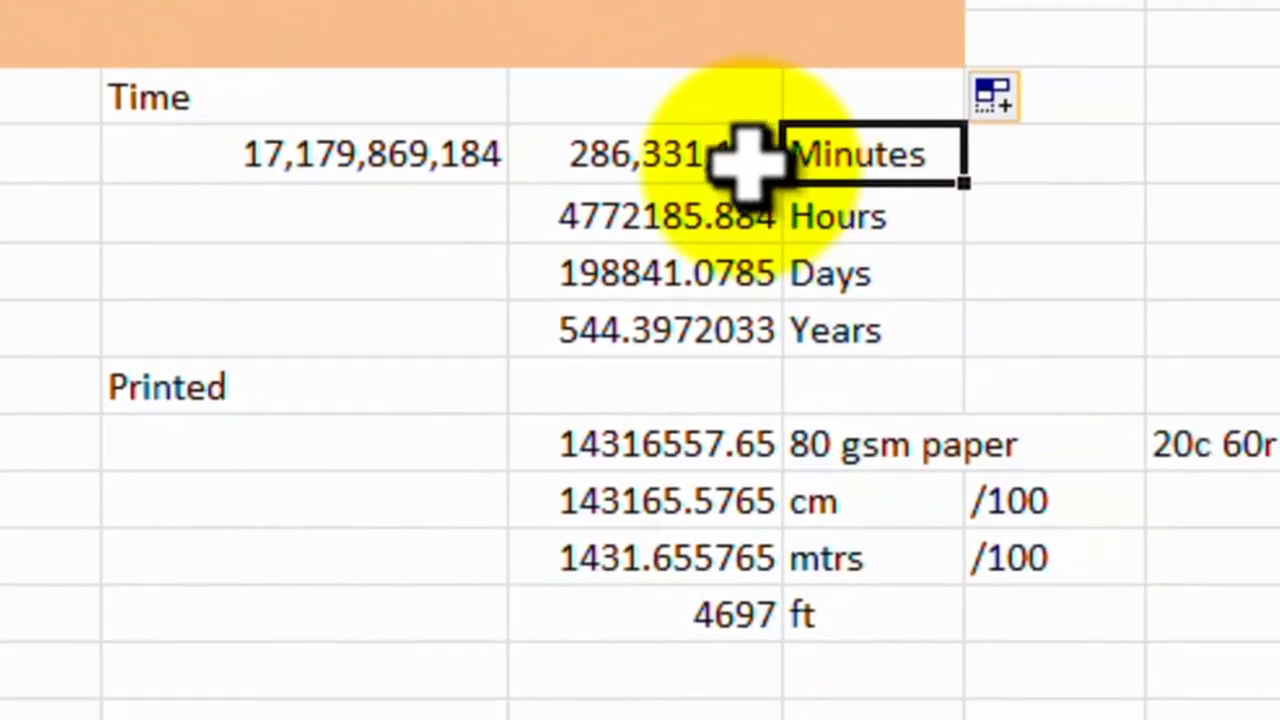
pyautogui.click(745, 160)
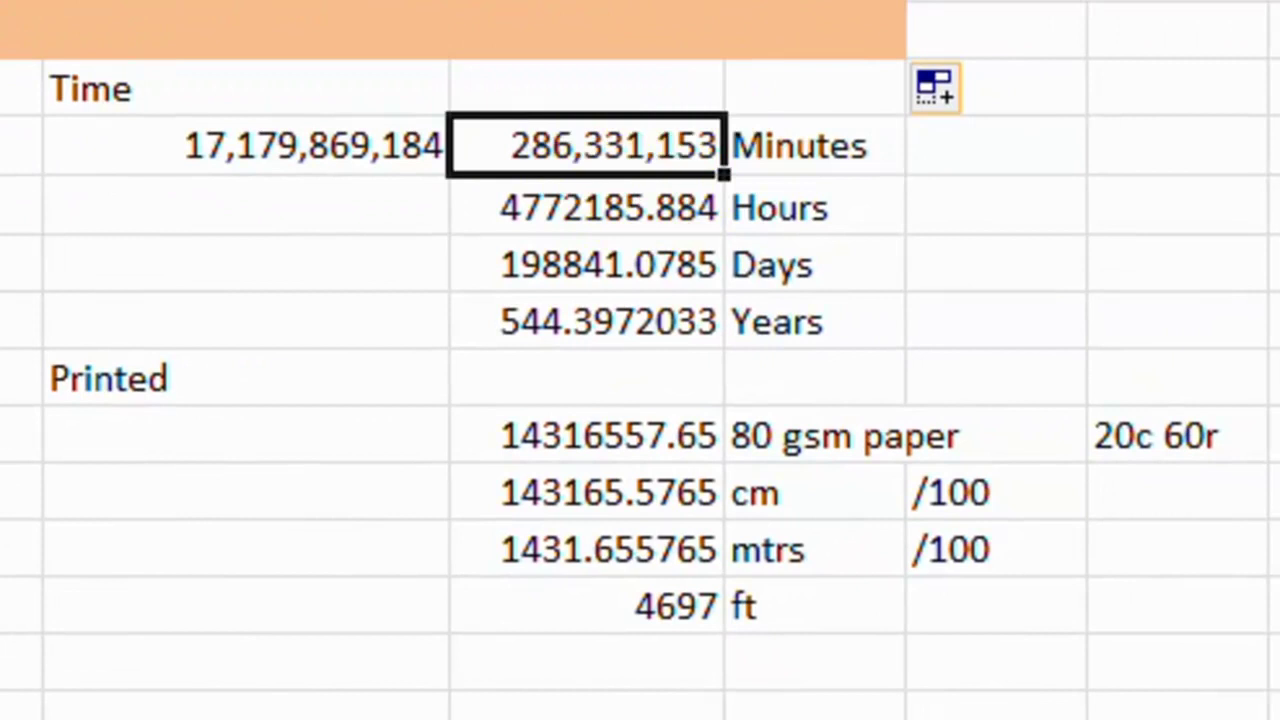
pyautogui.click(610, 440)
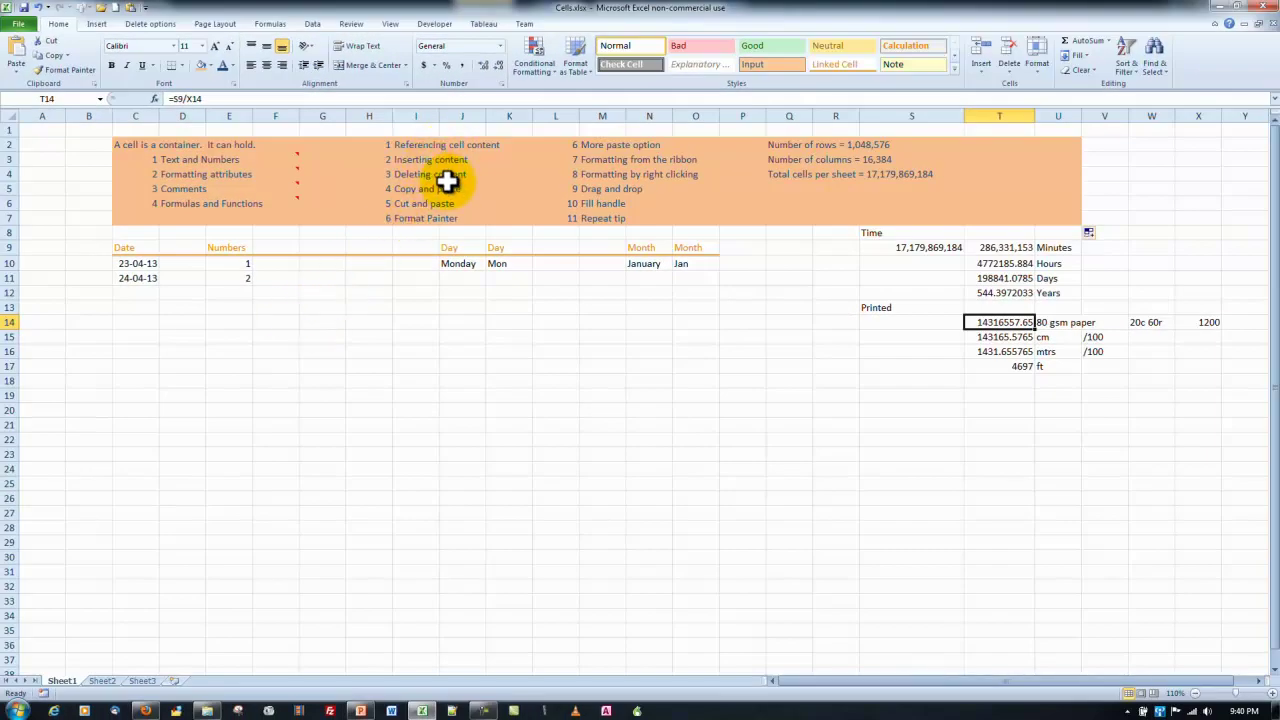
# Edit I2 in the formula bar, deleting ' content' so it reads 'Referencing cell'
pyautogui.click(463, 144)
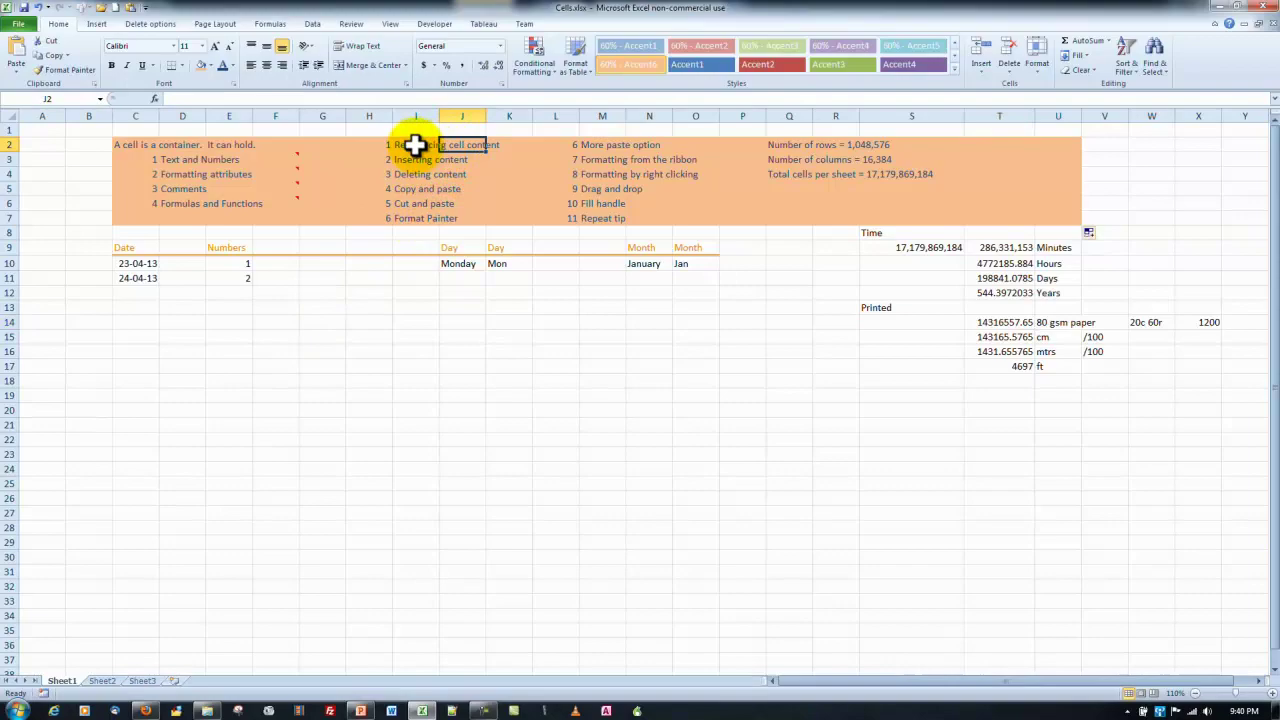
pyautogui.click(414, 145)
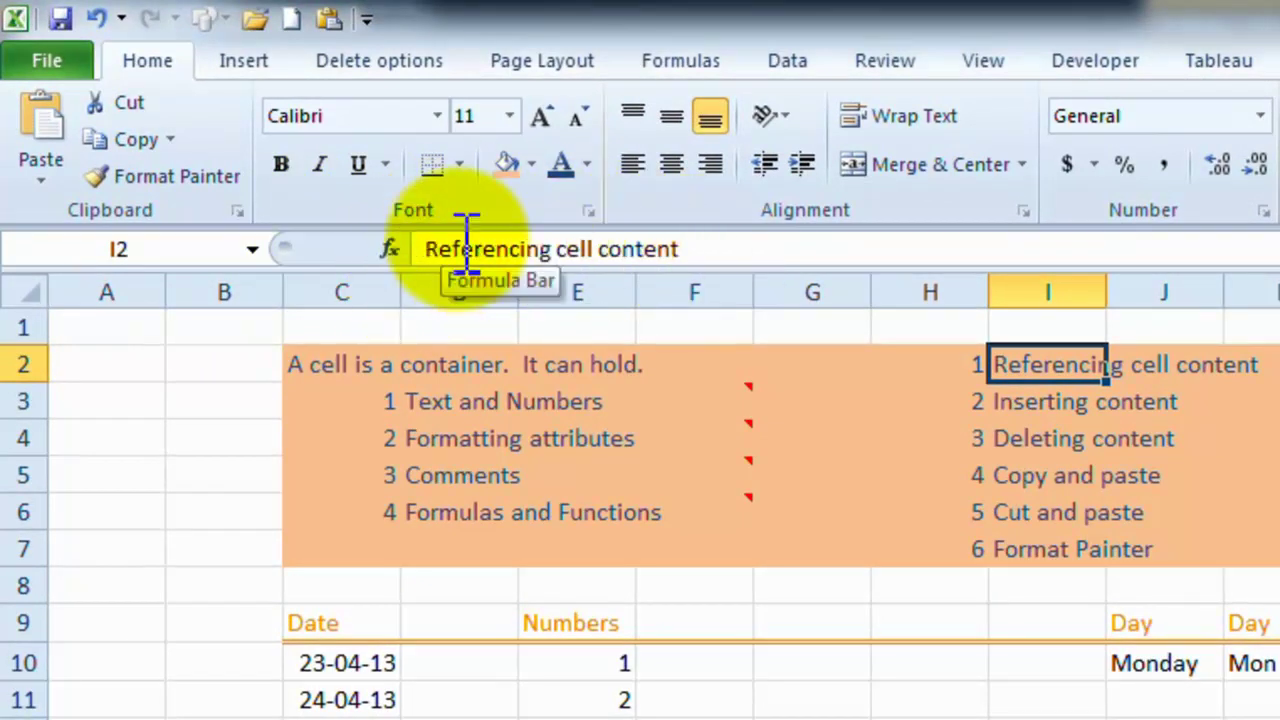
pyautogui.click(712, 250)
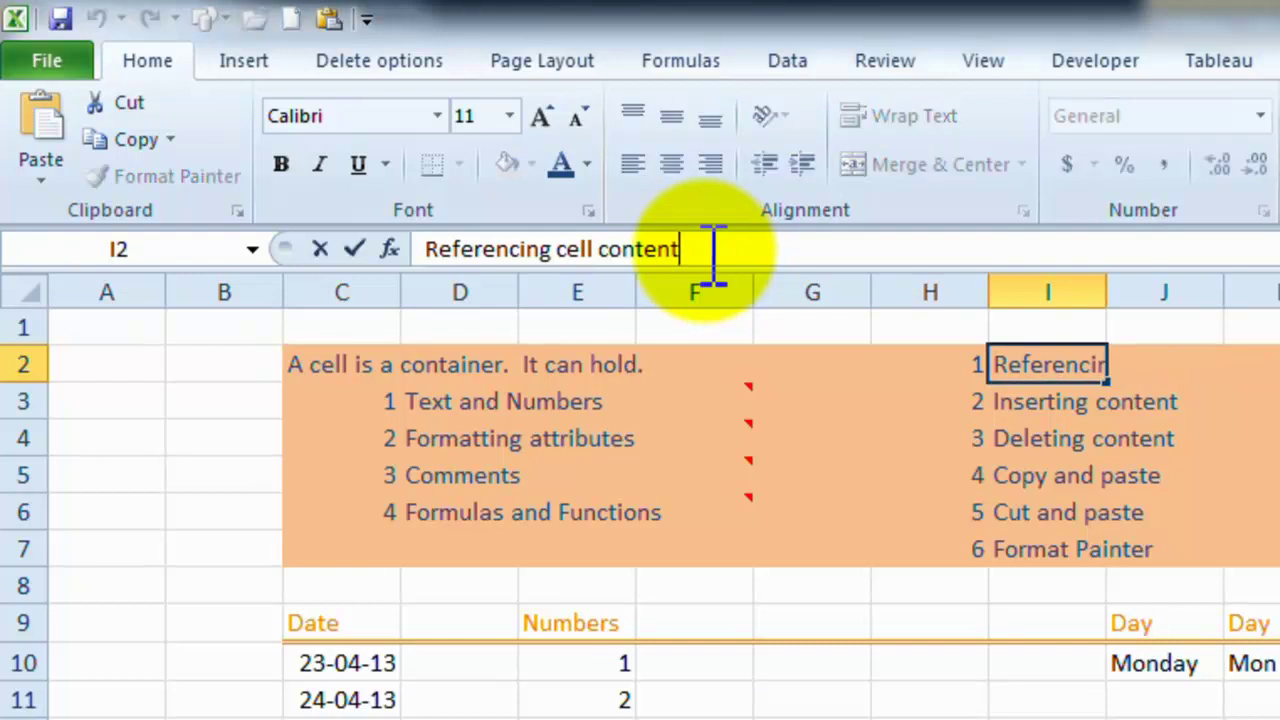
pyautogui.press('BackSpace')
pyautogui.press('BackSpace')
pyautogui.press('BackSpace')
pyautogui.press('BackSpace')
pyautogui.press('BackSpace')
pyautogui.press('BackSpace')
pyautogui.press('BackSpace')
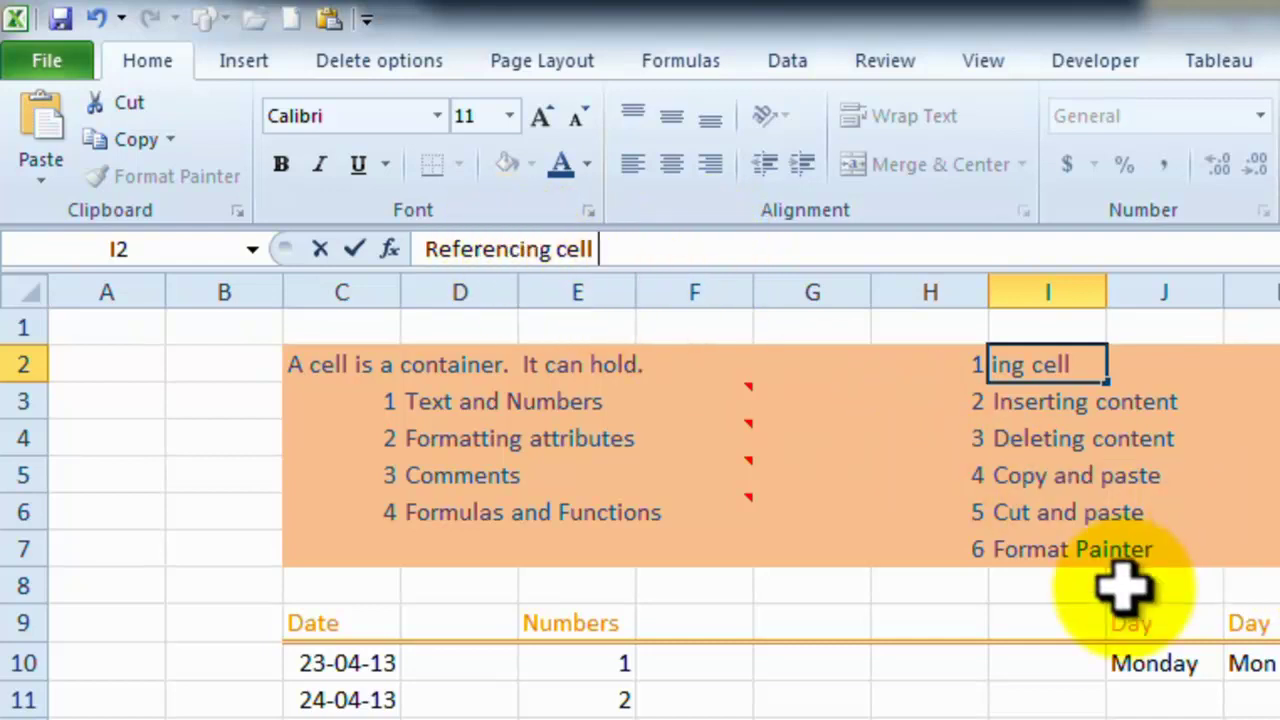
pyautogui.click(1043, 677)
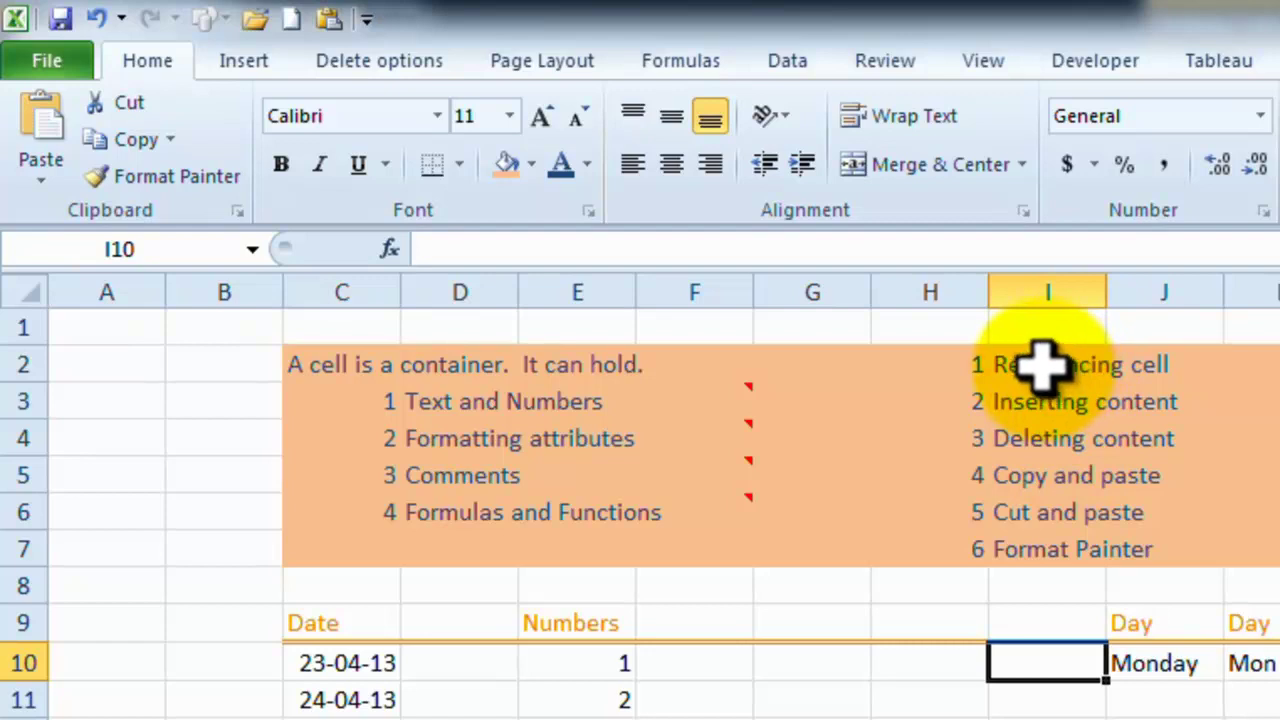
pyautogui.click(1018, 403)
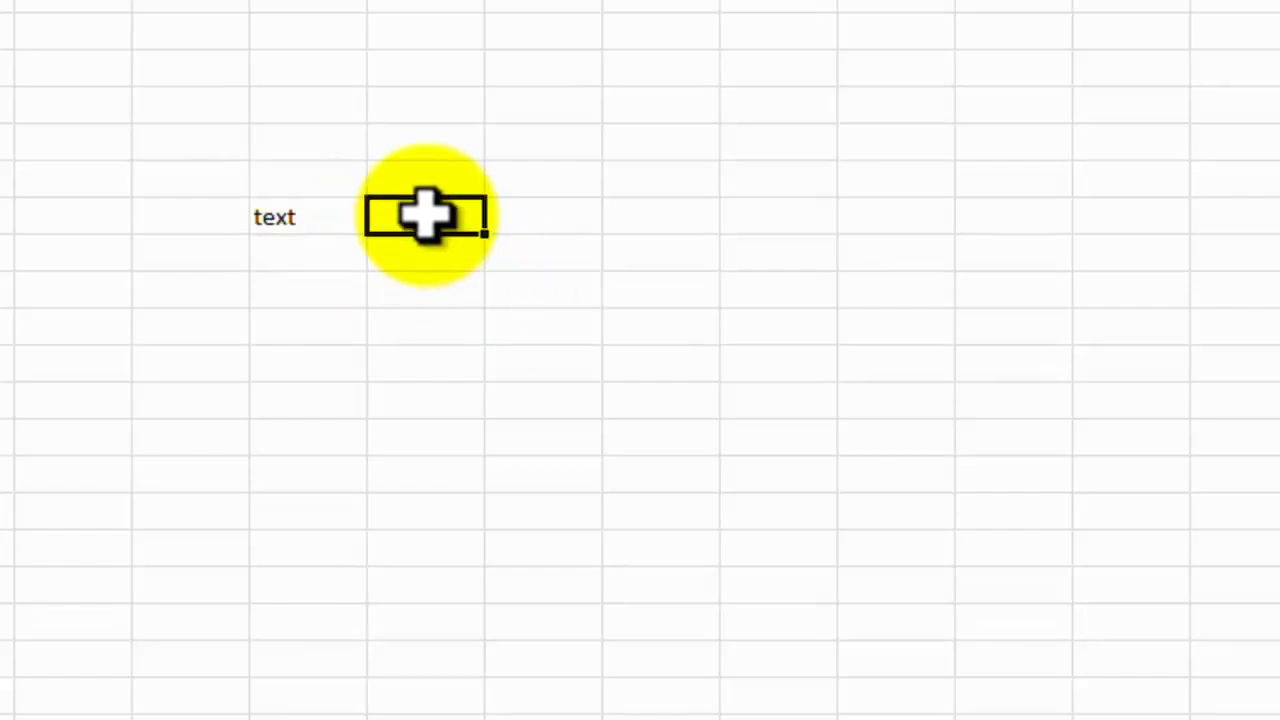
# Enter 12, then fill the blank neighbouring cell across 'text' and 12 to empty them
pyautogui.write('12')
pyautogui.click(575, 295)
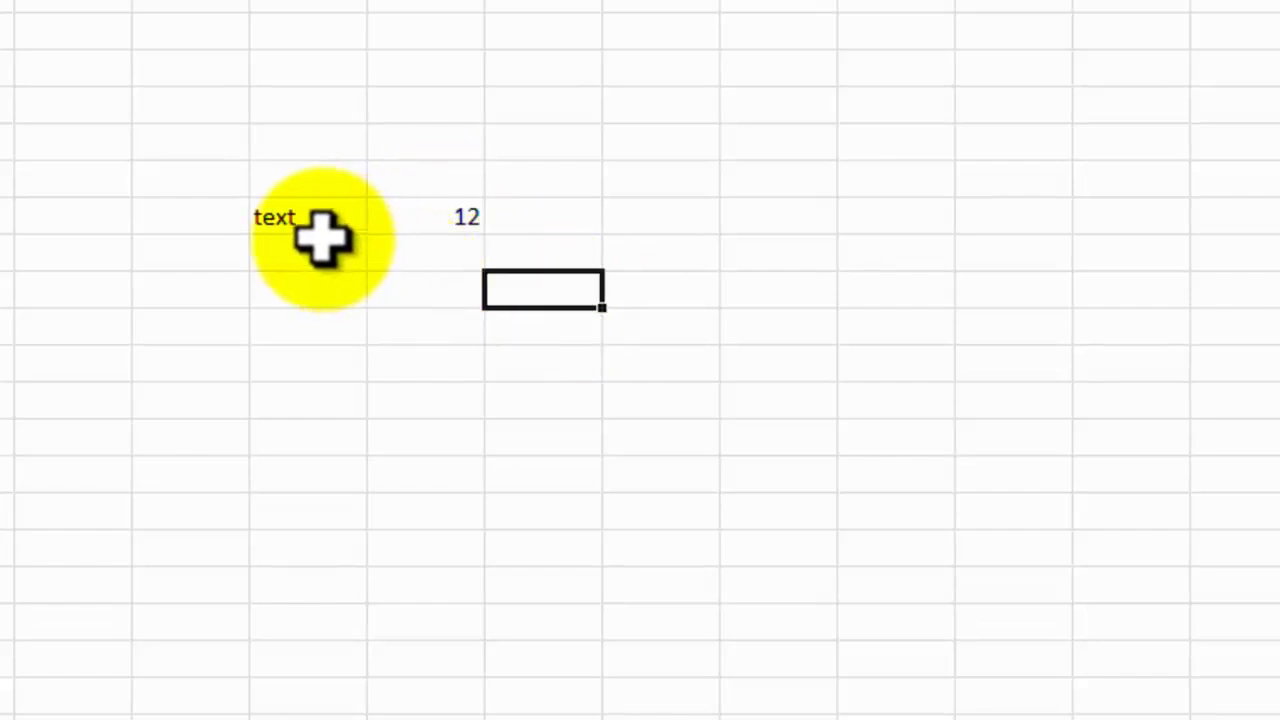
pyautogui.click(155, 222)
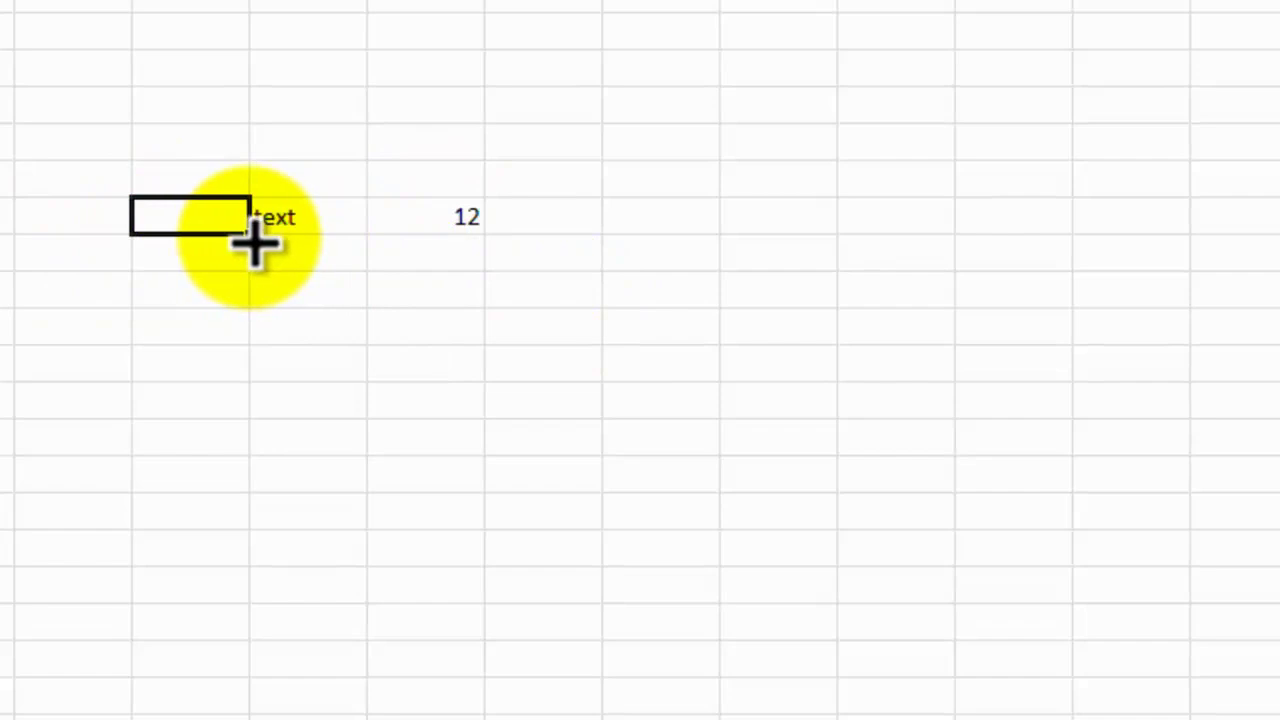
pyautogui.moveTo(252, 238); pyautogui.dragTo(658, 254)
pyautogui.click(688, 328)
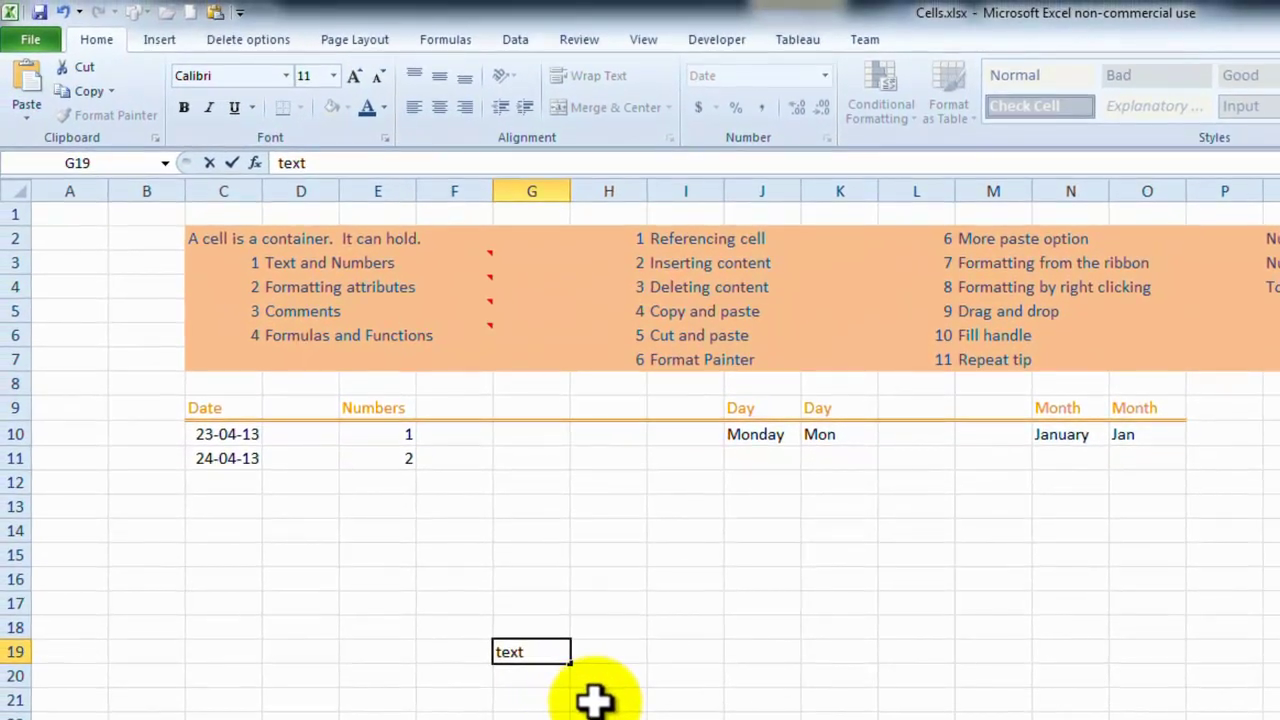
# Copy 'text' from G19 with the ribbon Copy button and paste it into I19
pyautogui.click(600, 697)
pyautogui.click(529, 647)
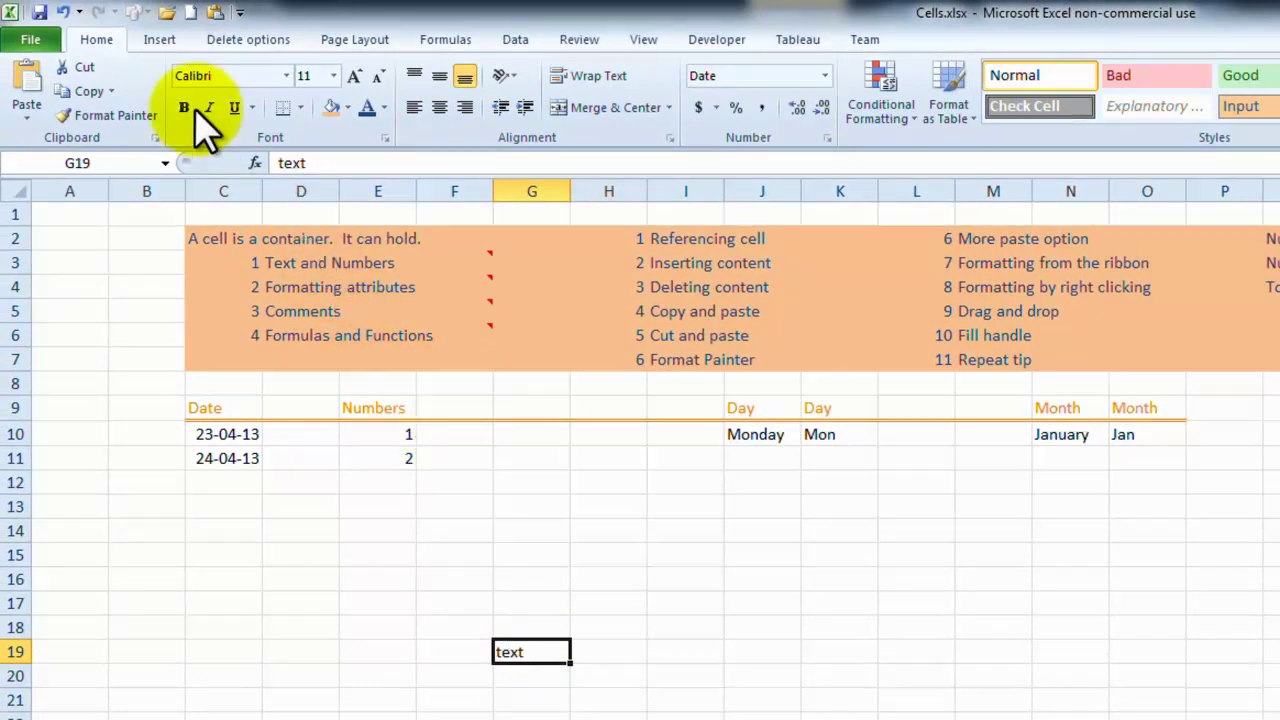
pyautogui.click(95, 88)
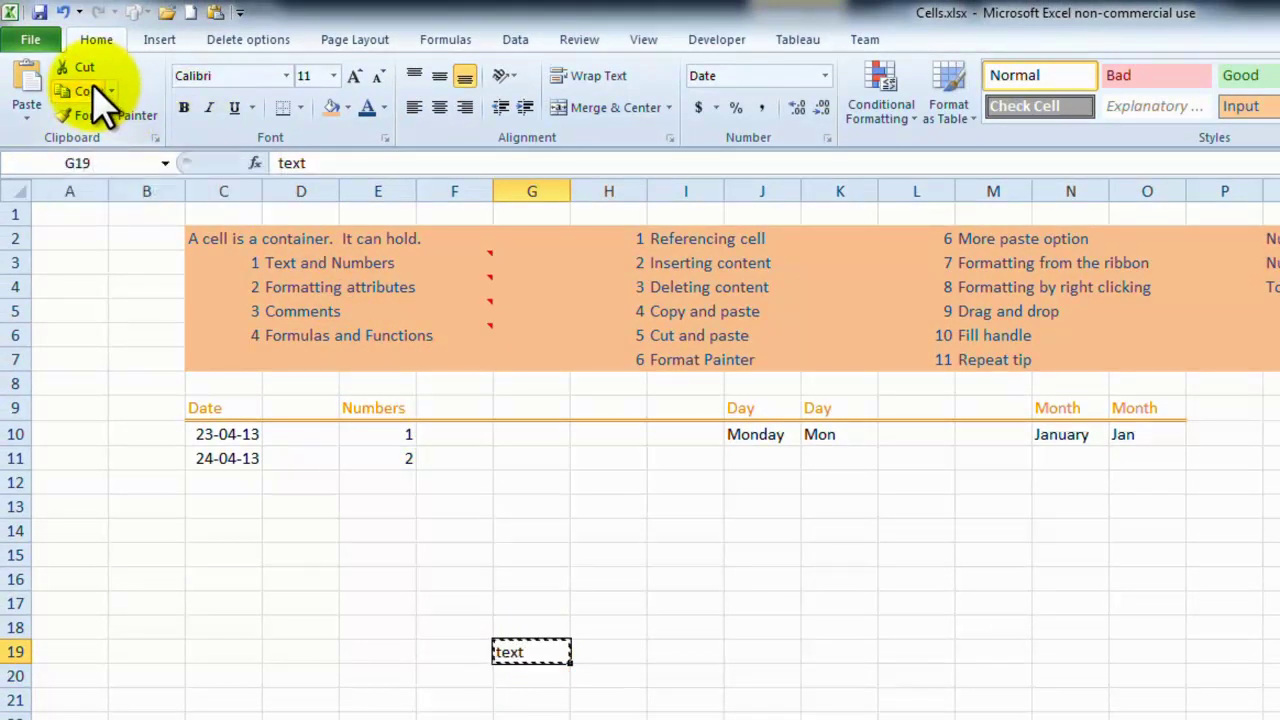
pyautogui.click(685, 652)
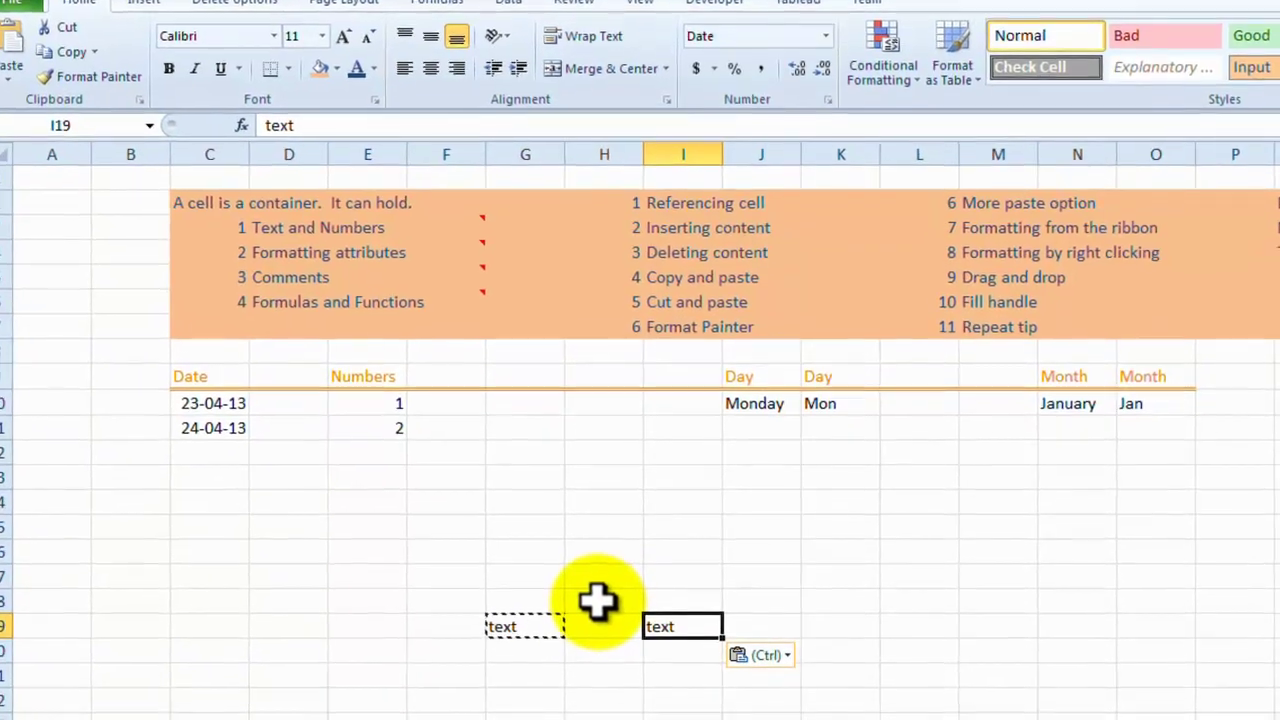
# Copy G19 from its right-click menu and paste it into G21 via Paste Options
pyautogui.rightClick(530, 630)
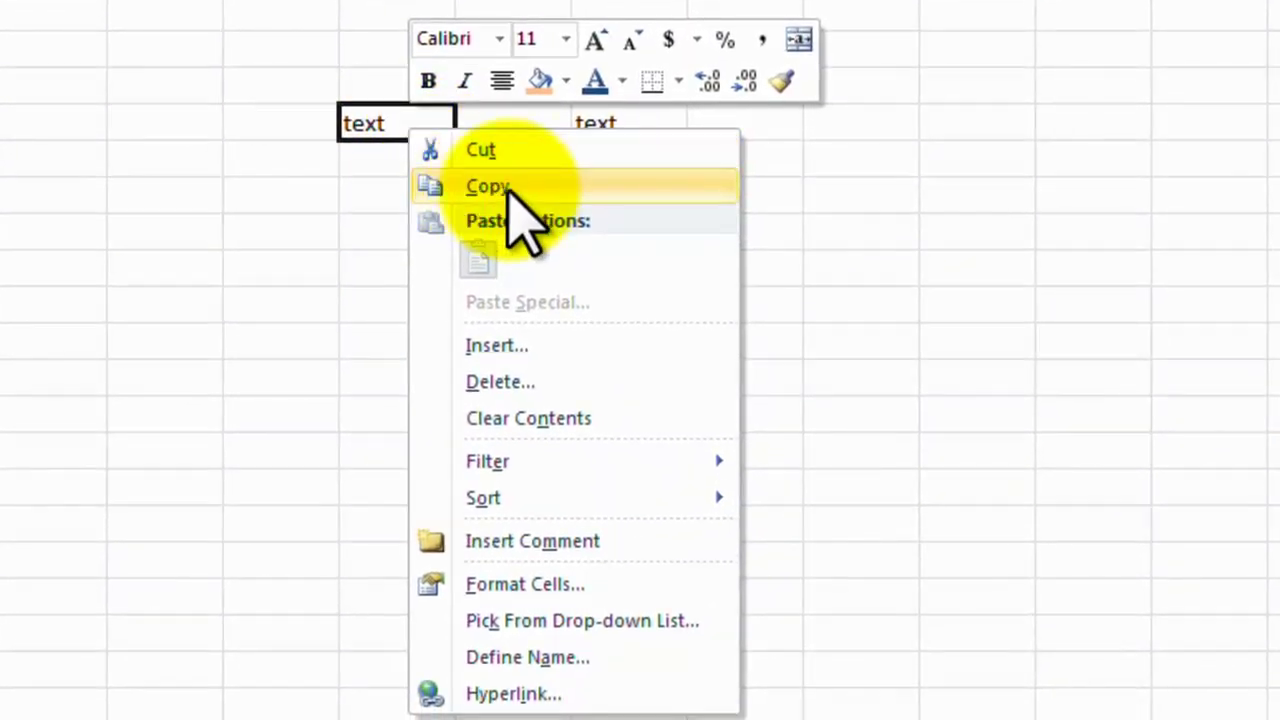
pyautogui.click(509, 189)
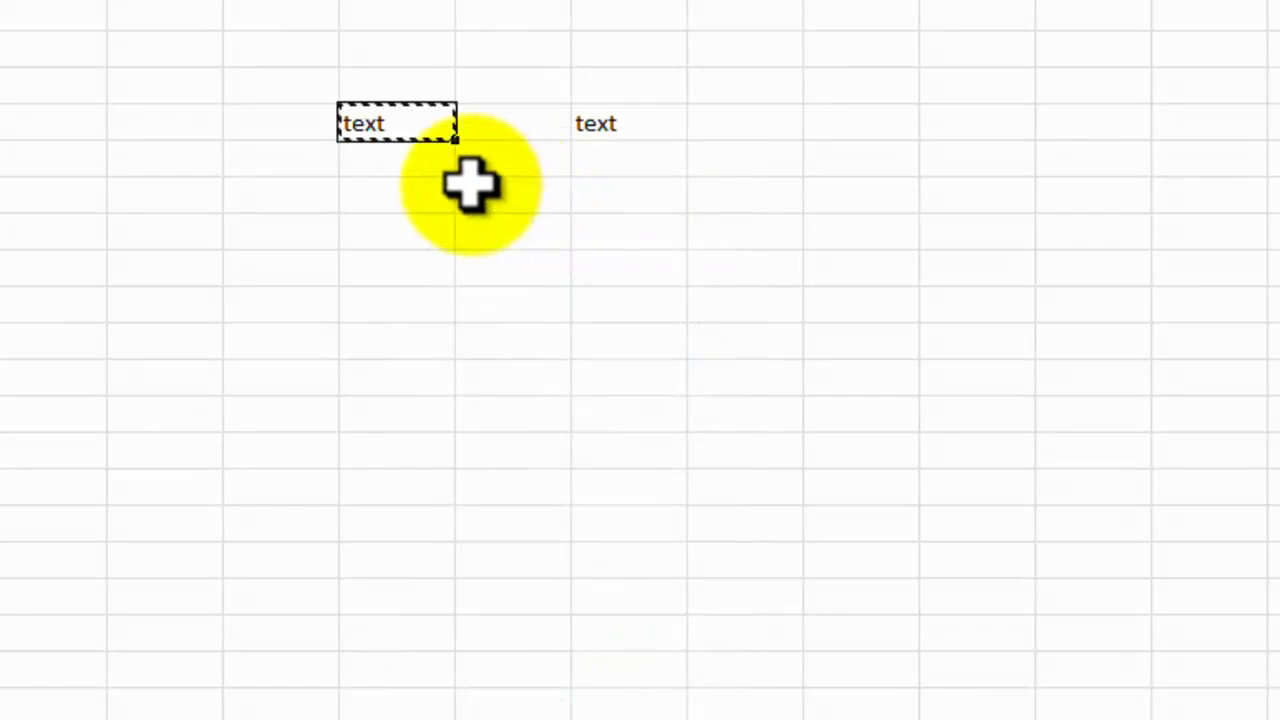
pyautogui.rightClick(393, 236)
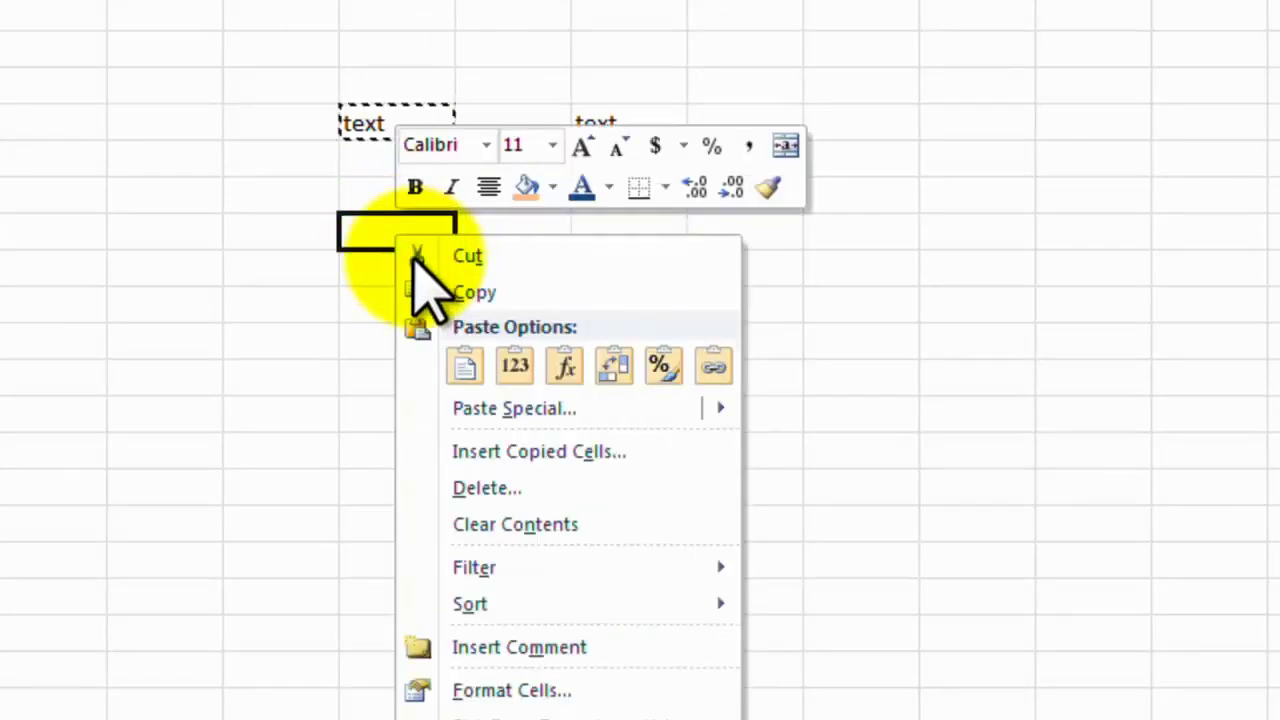
pyautogui.click(465, 366)
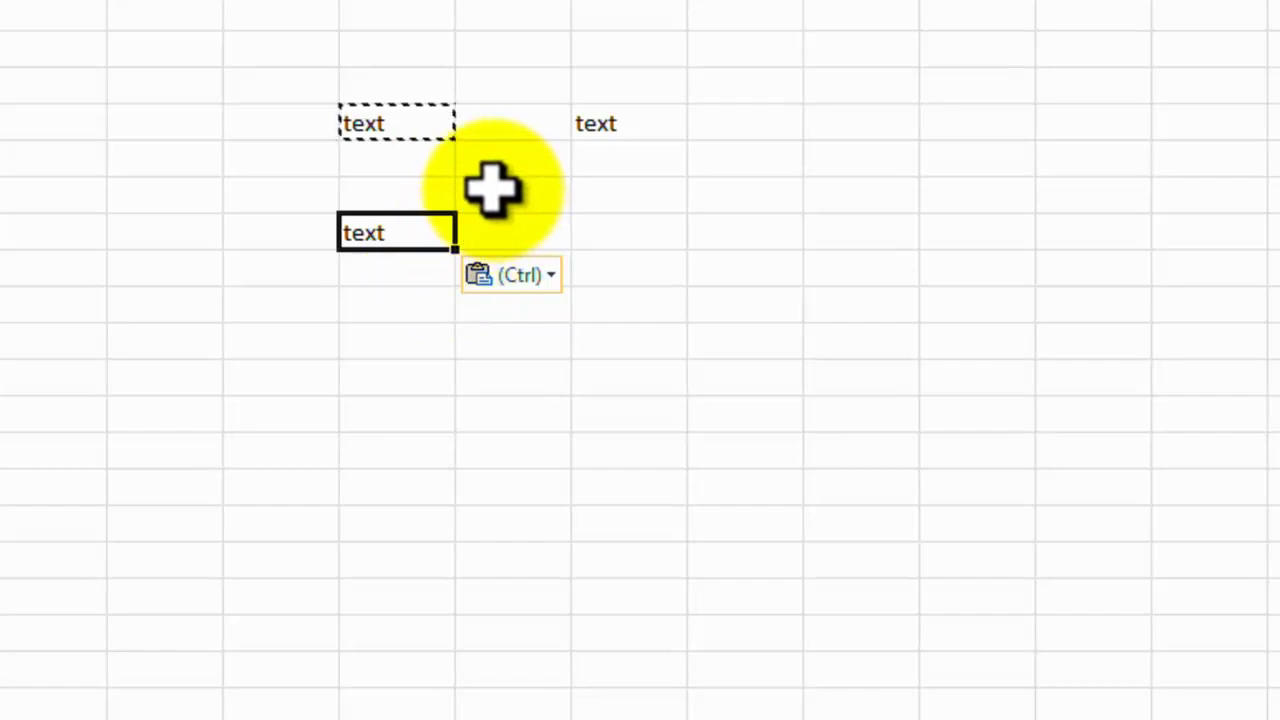
# Cut 'text' from G19 via the right-click menu and paste it into I21
pyautogui.rightClick(397, 120)
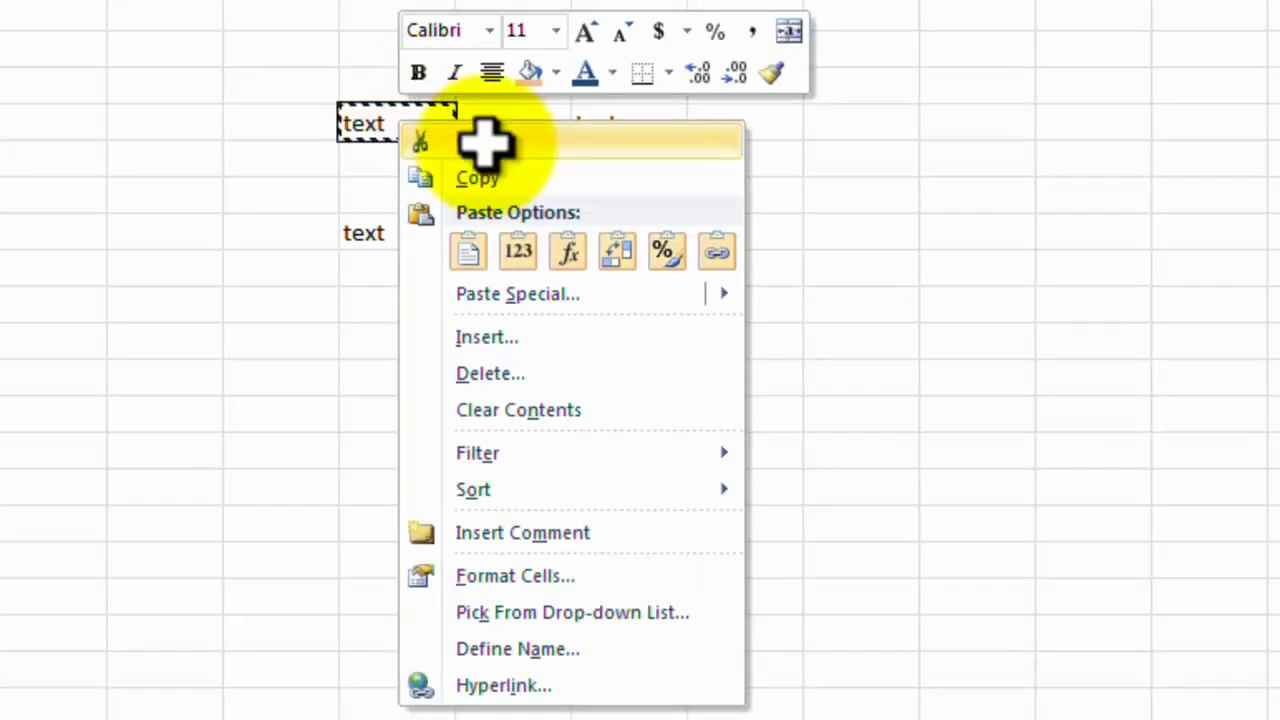
pyautogui.click(485, 143)
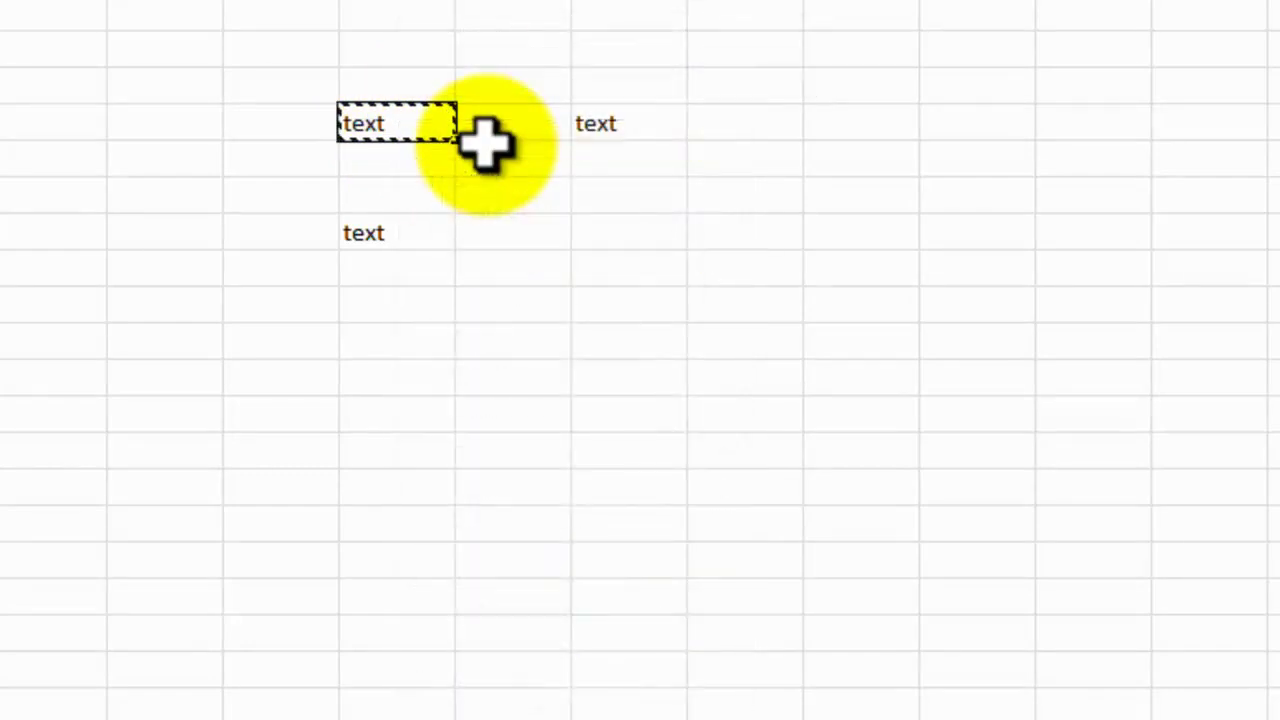
pyautogui.rightClick(628, 228)
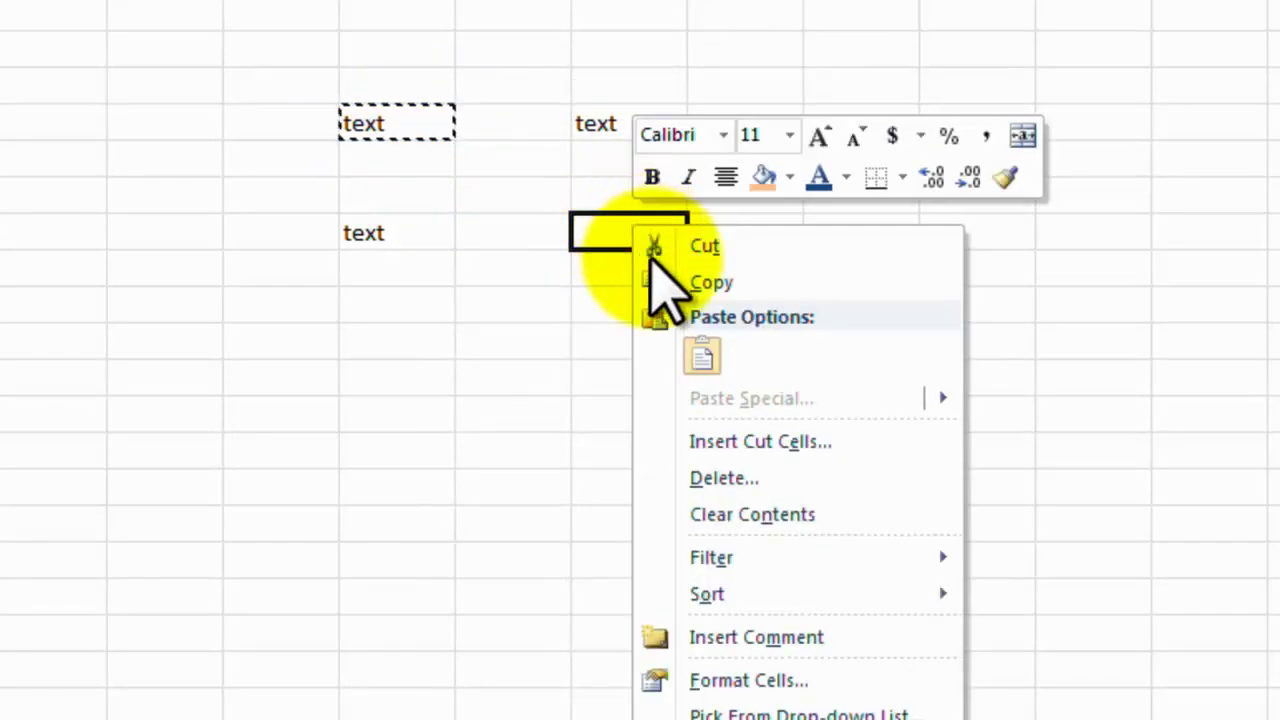
pyautogui.click(705, 355)
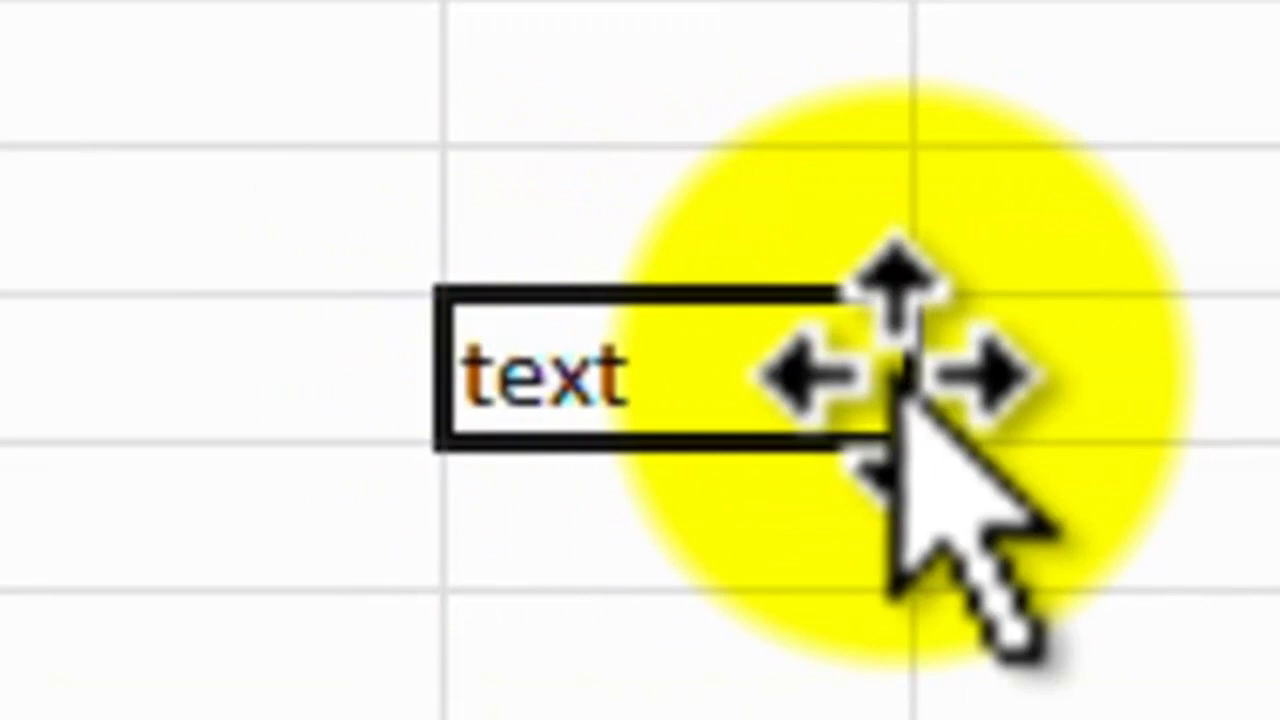
# Drag the 'text' cells by their borders into one three-cell stack, then move it three columns right
pyautogui.moveTo(770, 292); pyautogui.dragTo(1279, 288)
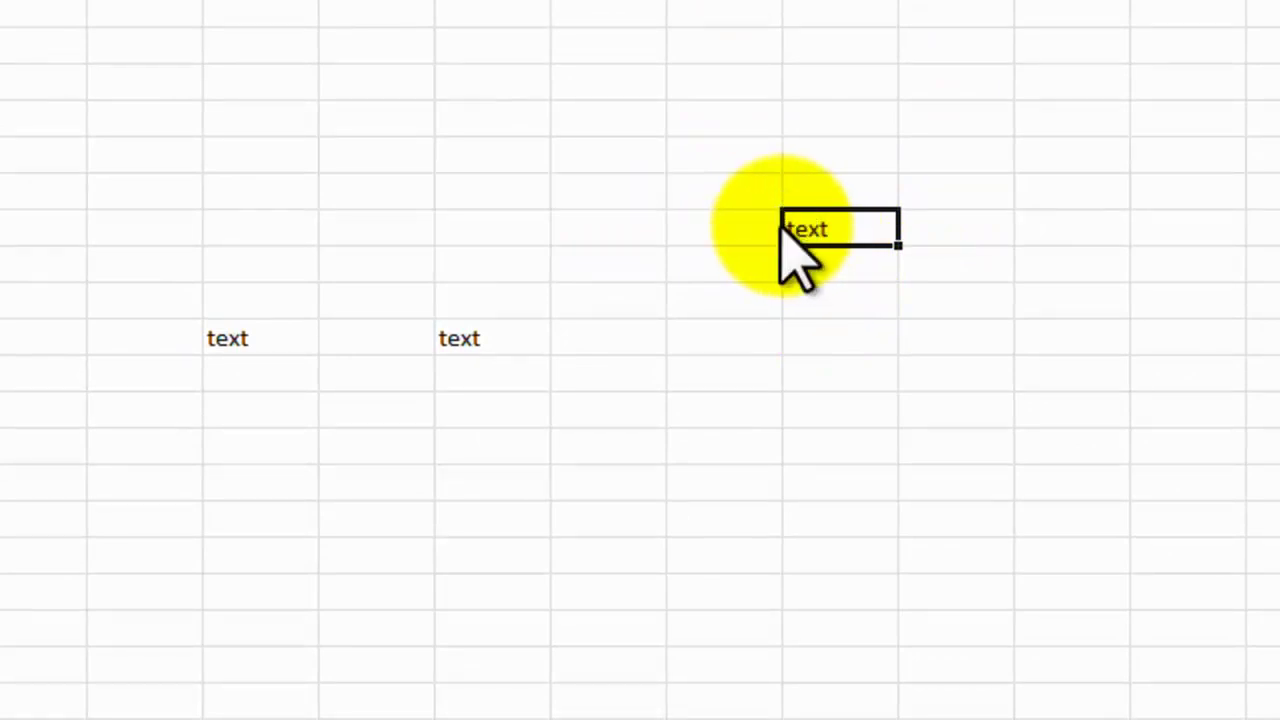
pyautogui.moveTo(782, 226); pyautogui.dragTo(252, 250)
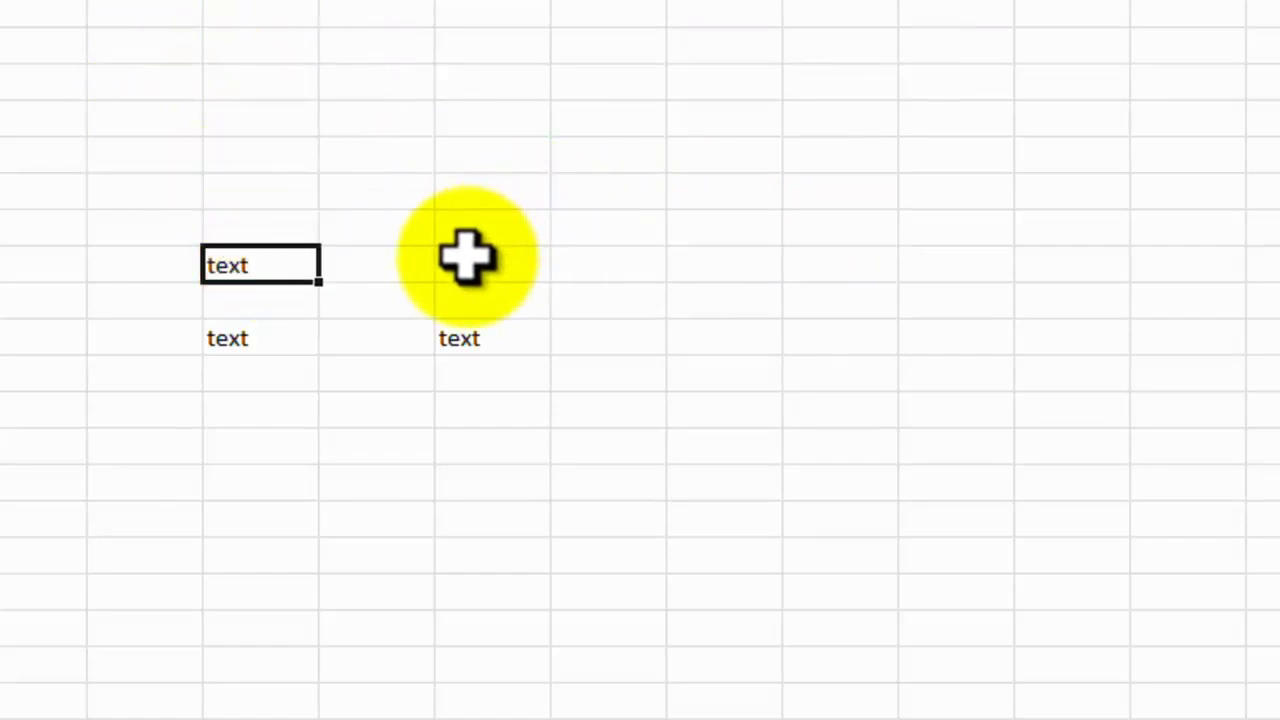
pyautogui.click(457, 336)
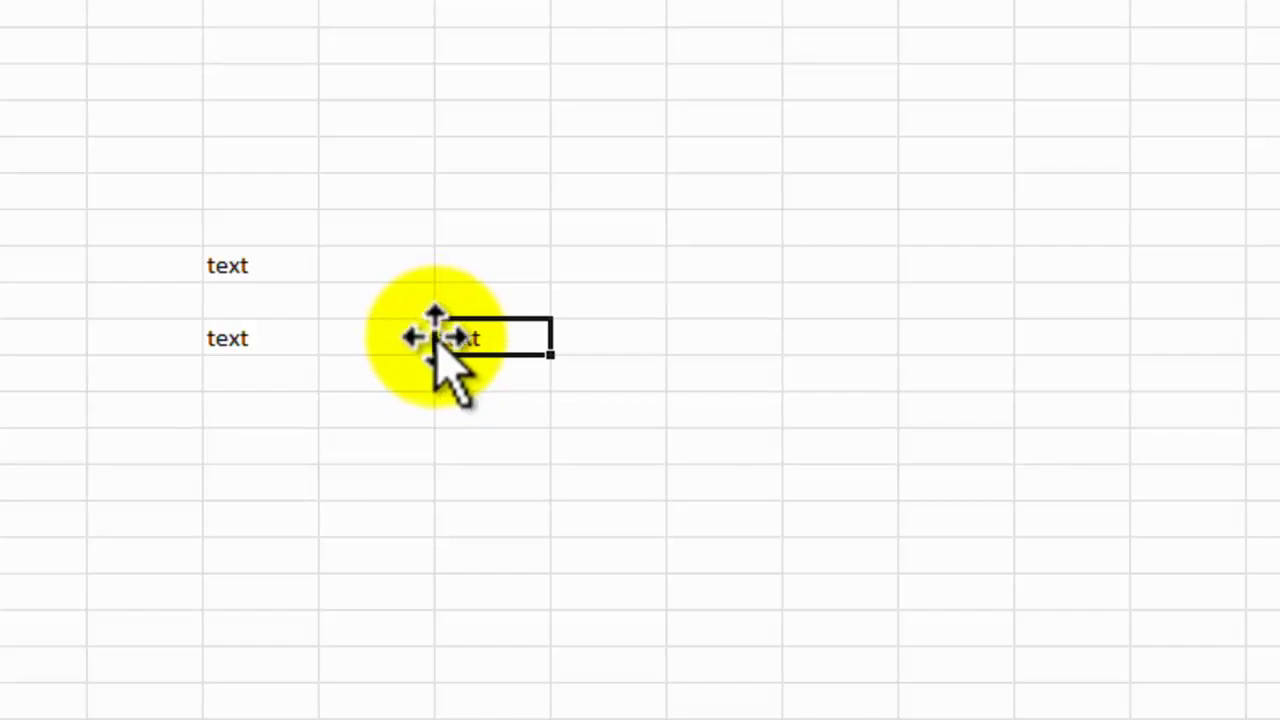
pyautogui.moveTo(434, 343); pyautogui.dragTo(236, 287)
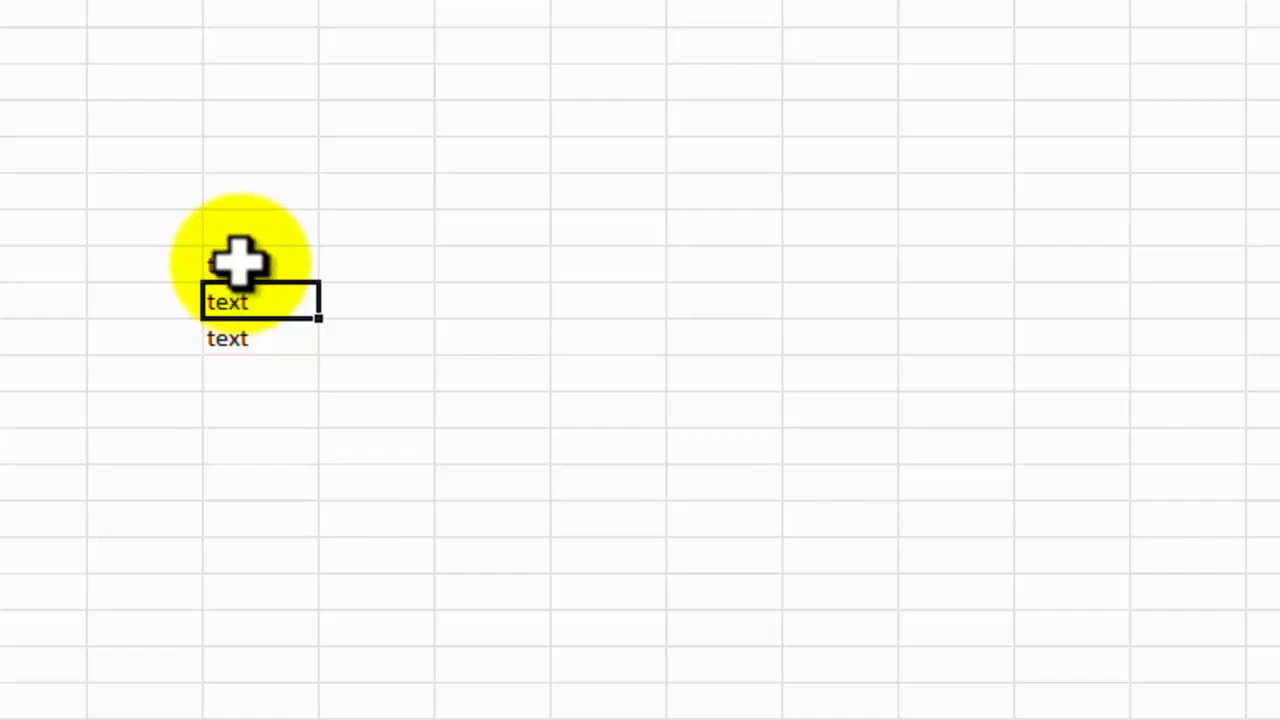
pyautogui.moveTo(238, 262); pyautogui.dragTo(237, 337)
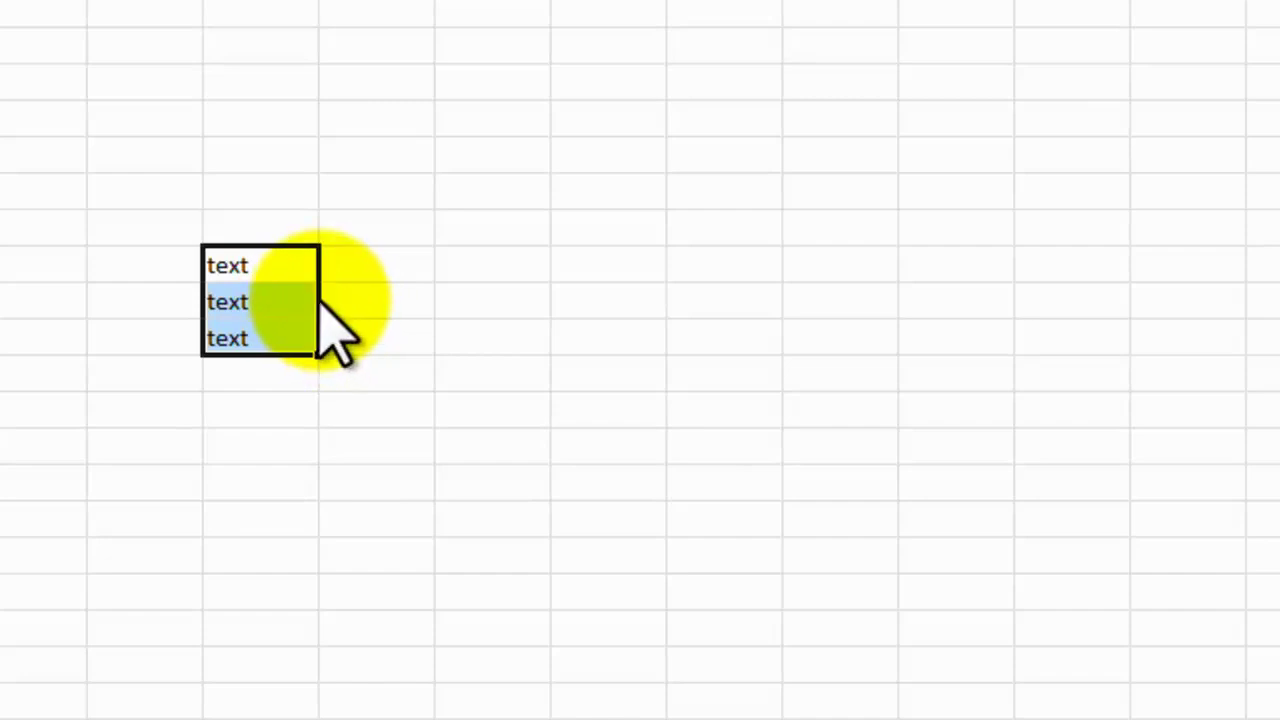
pyautogui.moveTo(320, 302); pyautogui.dragTo(641, 287)
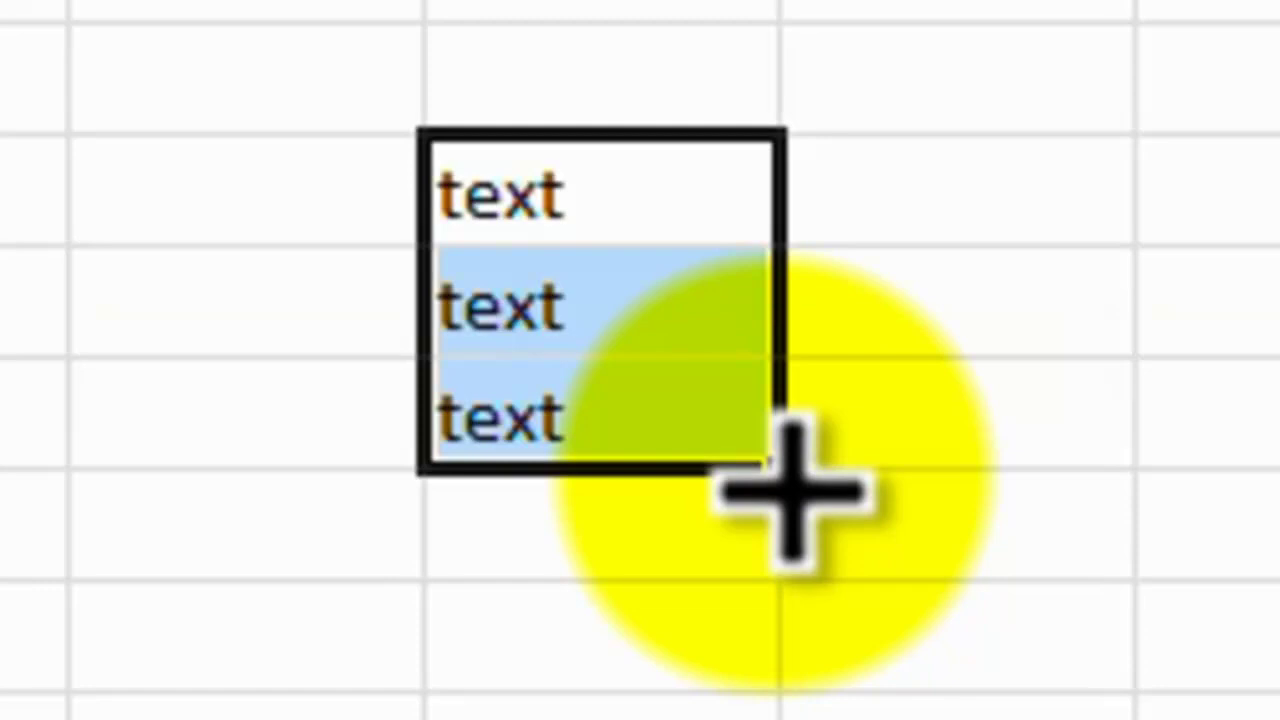
# Fill 'text' across three columns and further down, then delete the whole block
pyautogui.moveTo(790, 490); pyautogui.dragTo(1105, 423)
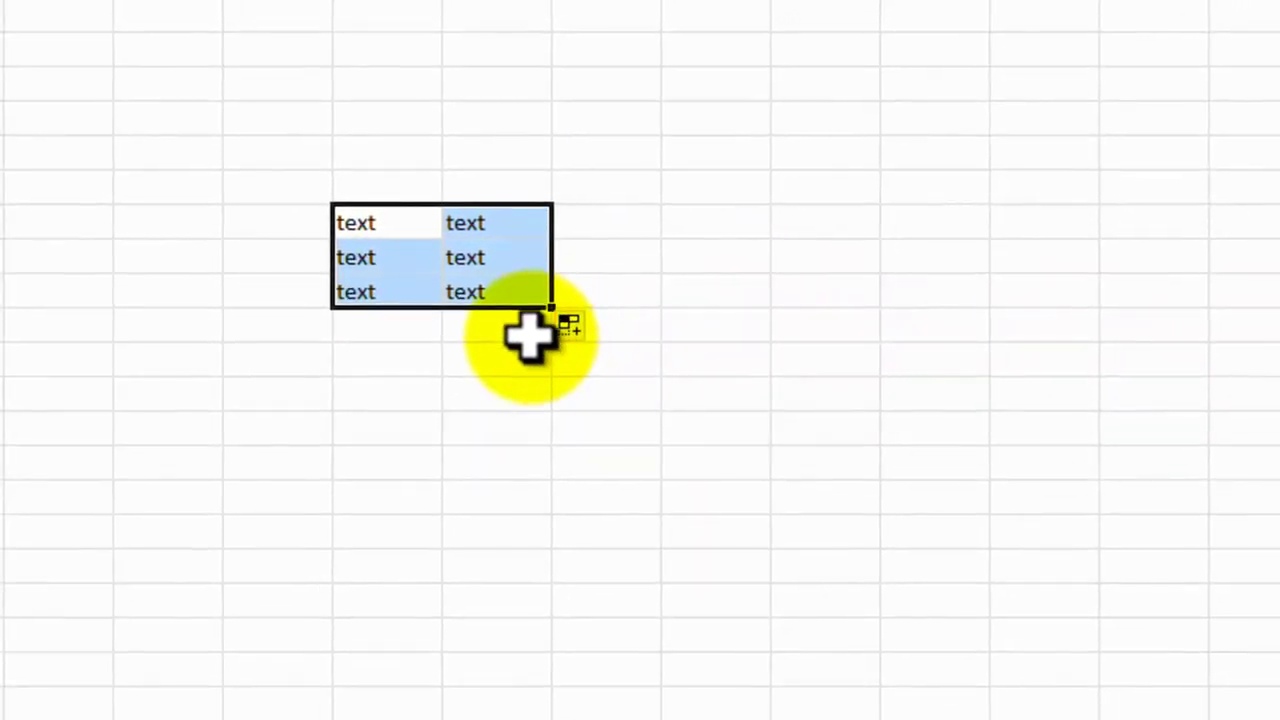
pyautogui.moveTo(556, 306); pyautogui.dragTo(640, 303)
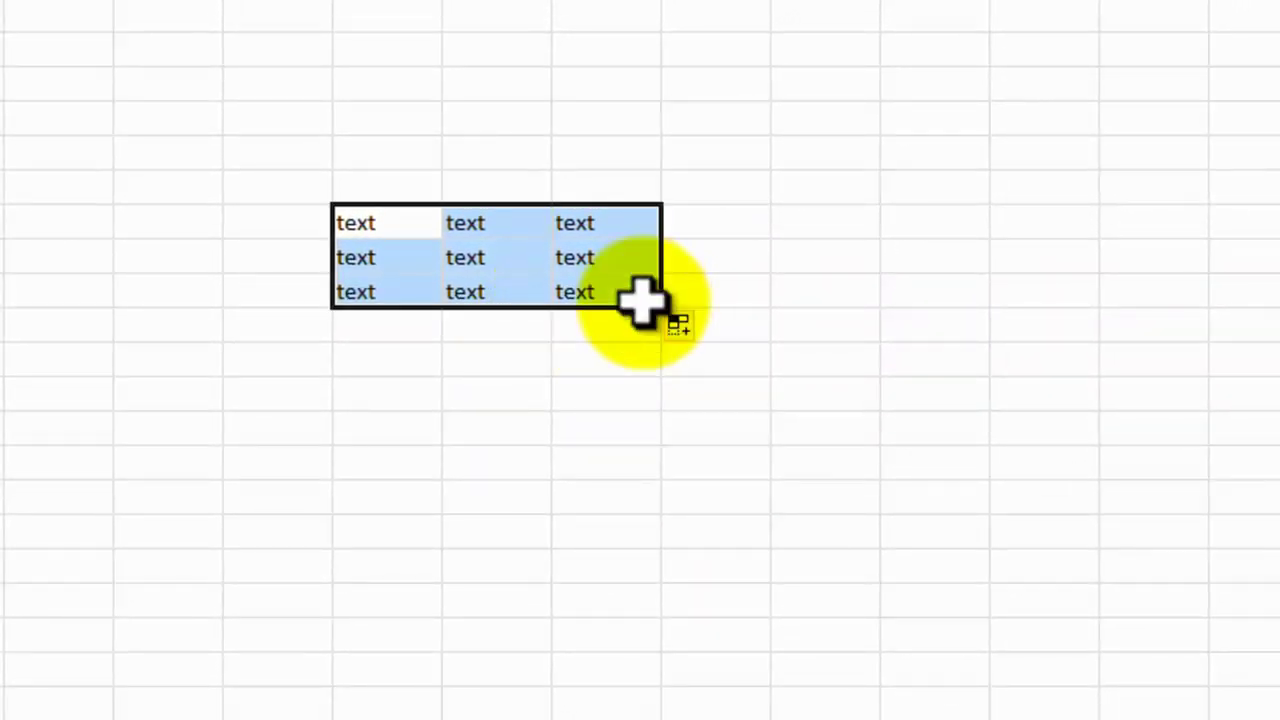
pyautogui.click(423, 426)
pyautogui.moveTo(380, 220); pyautogui.dragTo(607, 302)
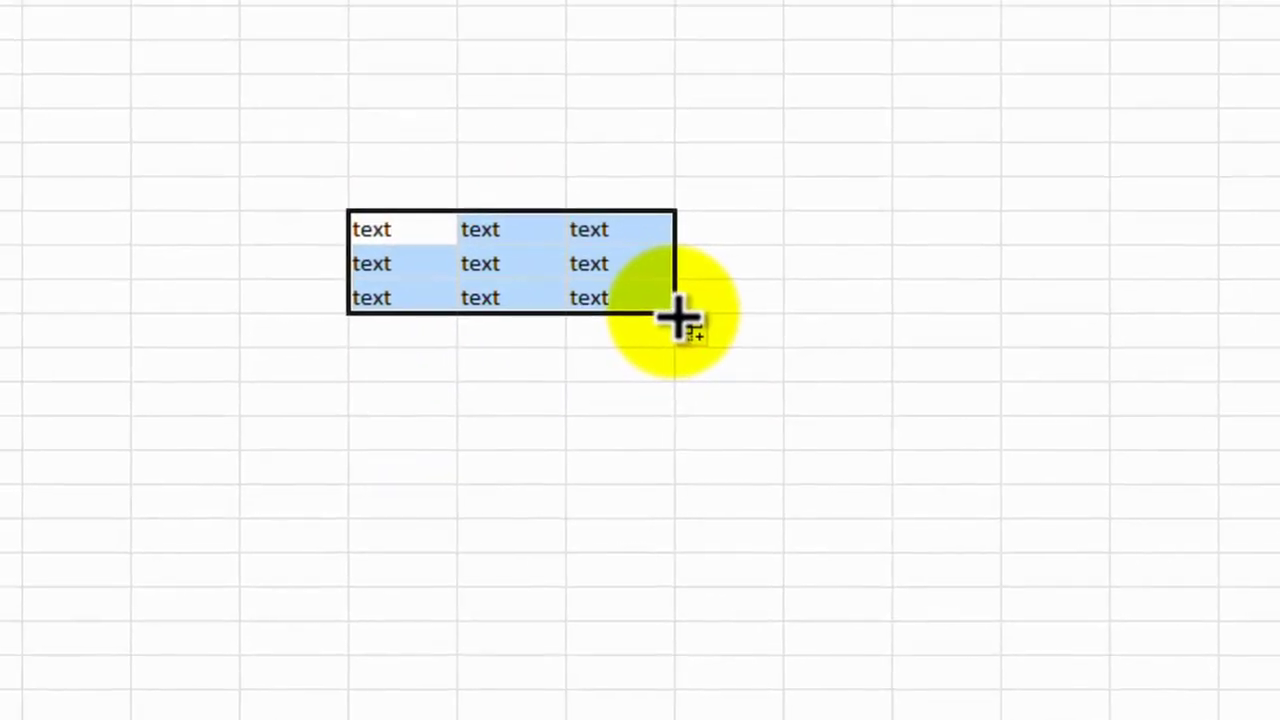
pyautogui.moveTo(708, 328); pyautogui.dragTo(730, 647)
pyautogui.moveTo(952, 705); pyautogui.dragTo(950, 690)
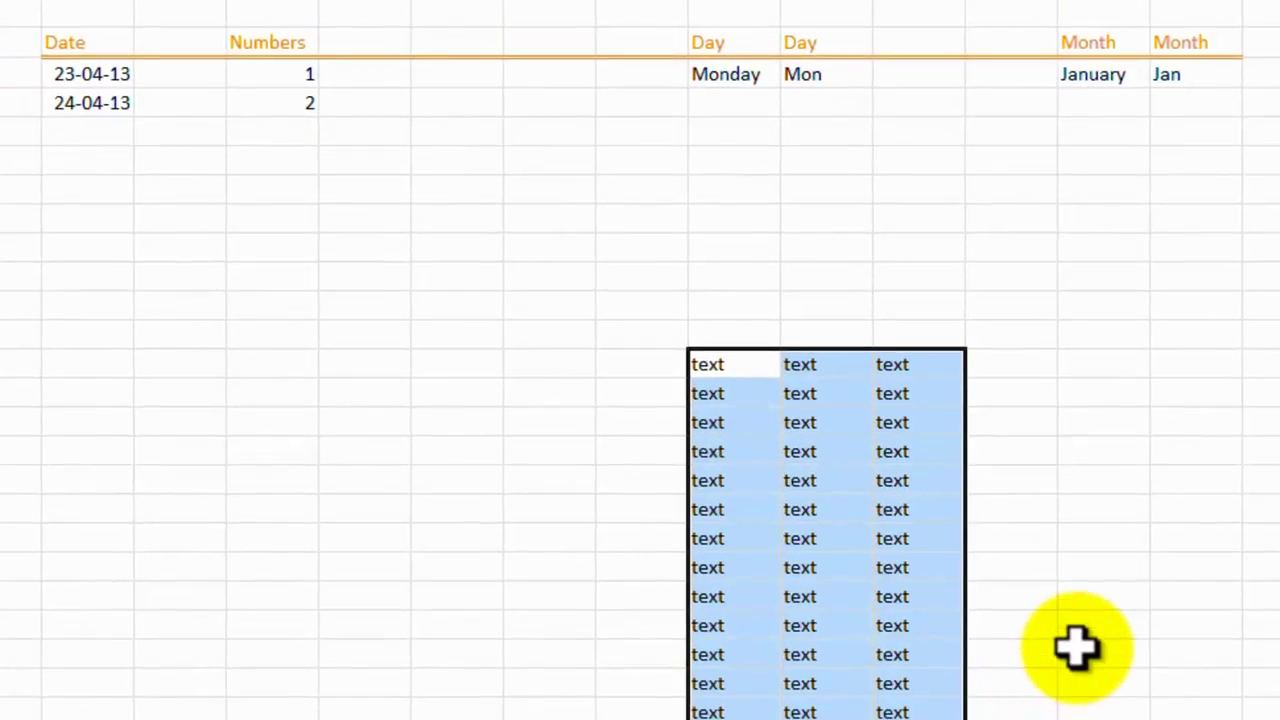
pyautogui.press('Delete')
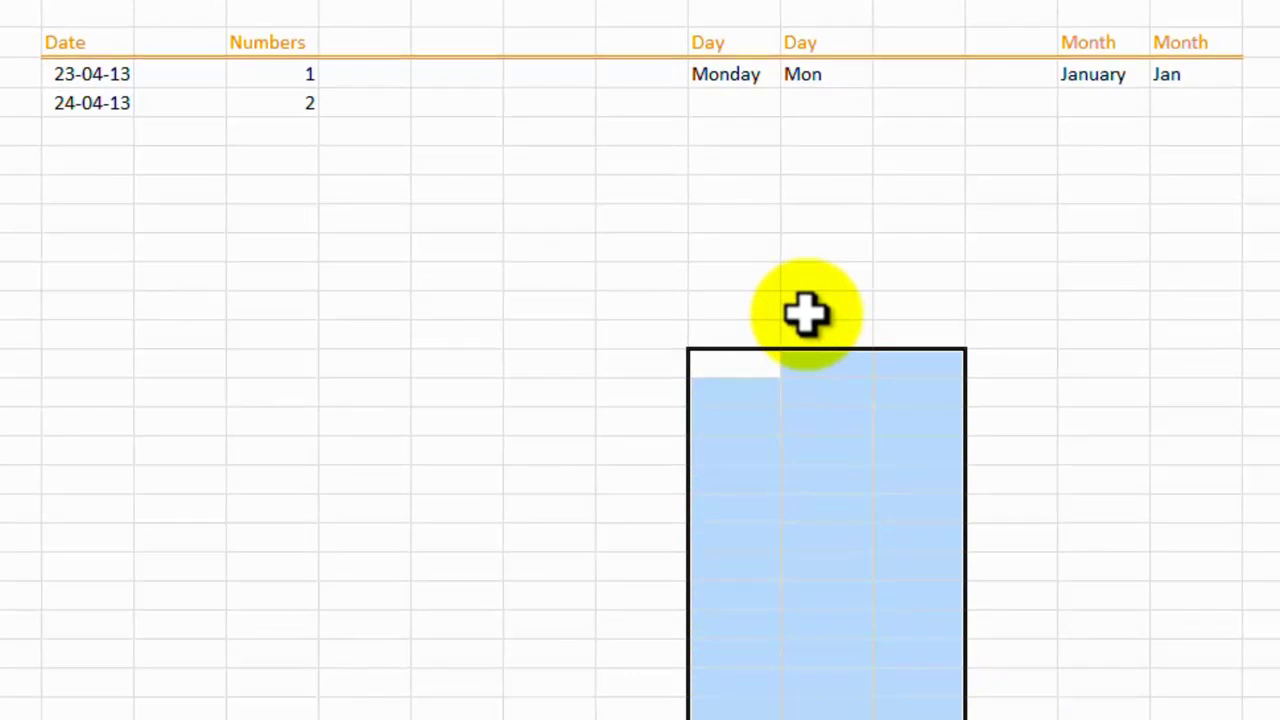
# Fill the dates from 23-04-13 down to 08-05-13 and Numbers from 1 down to 16
pyautogui.click(806, 313)
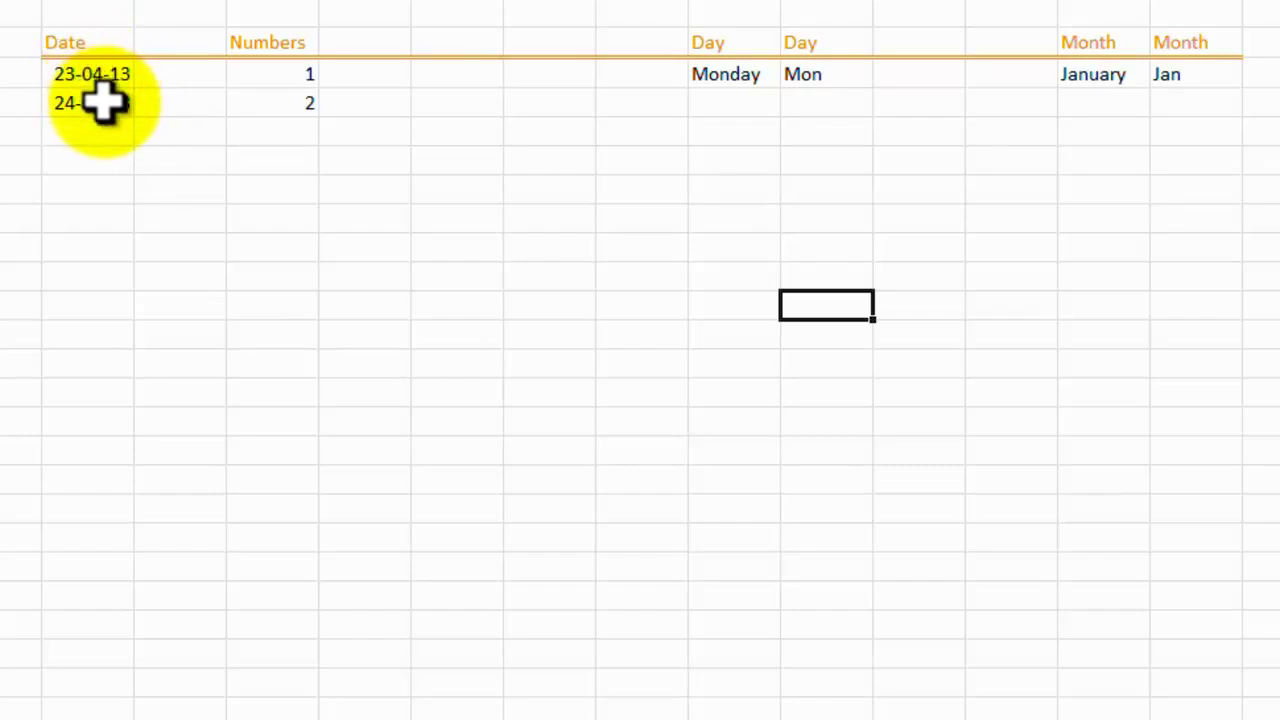
pyautogui.moveTo(110, 68); pyautogui.dragTo(110, 100)
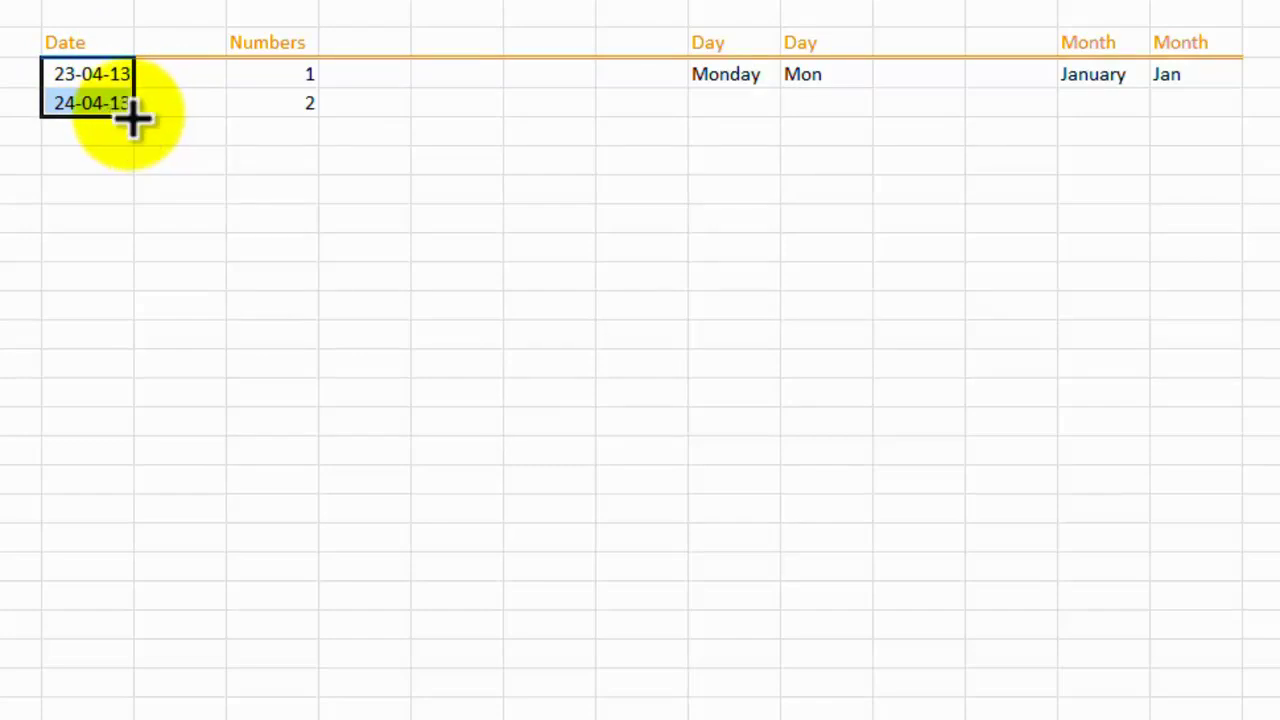
pyautogui.moveTo(136, 118); pyautogui.dragTo(134, 522)
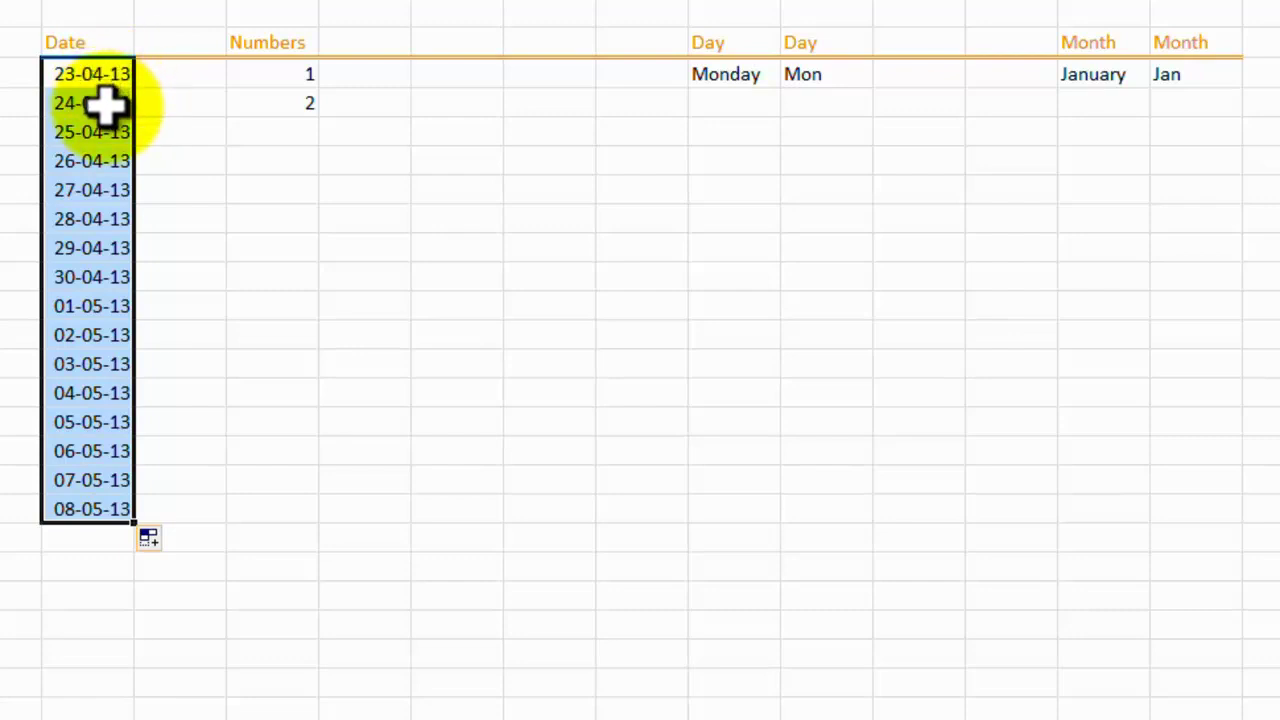
pyautogui.click(290, 66)
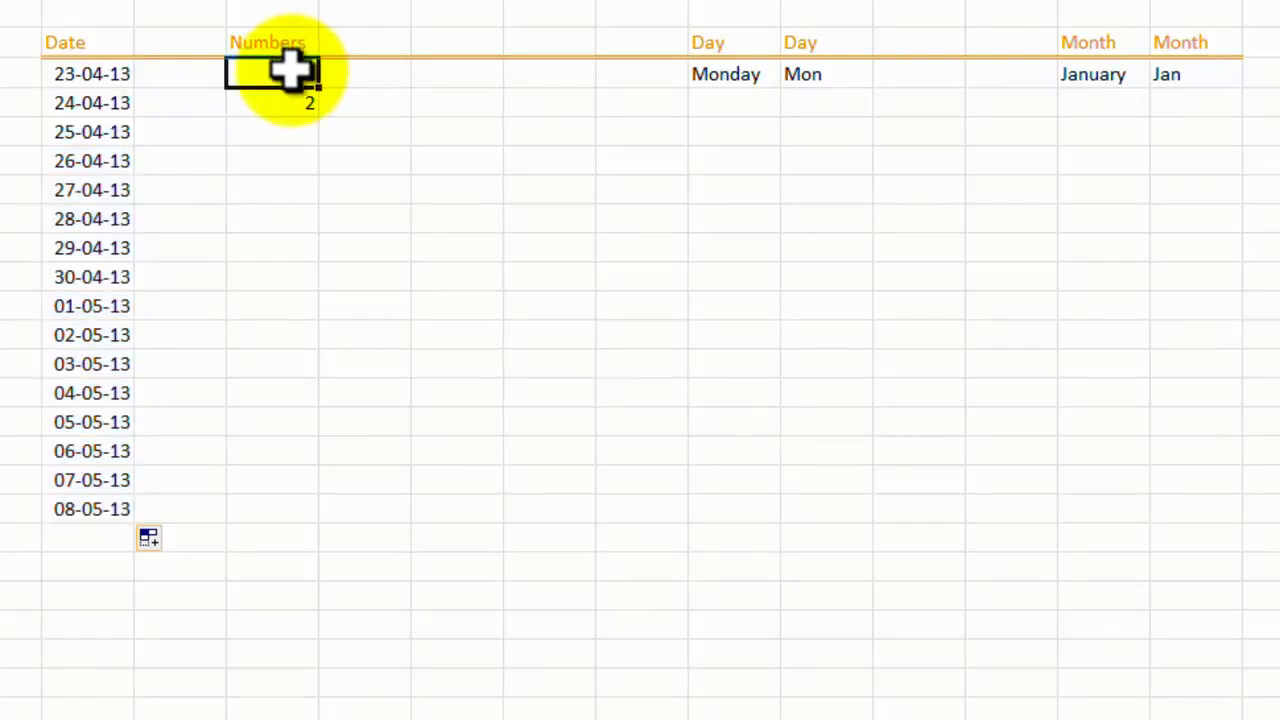
pyautogui.moveTo(290, 68); pyautogui.dragTo(303, 523)
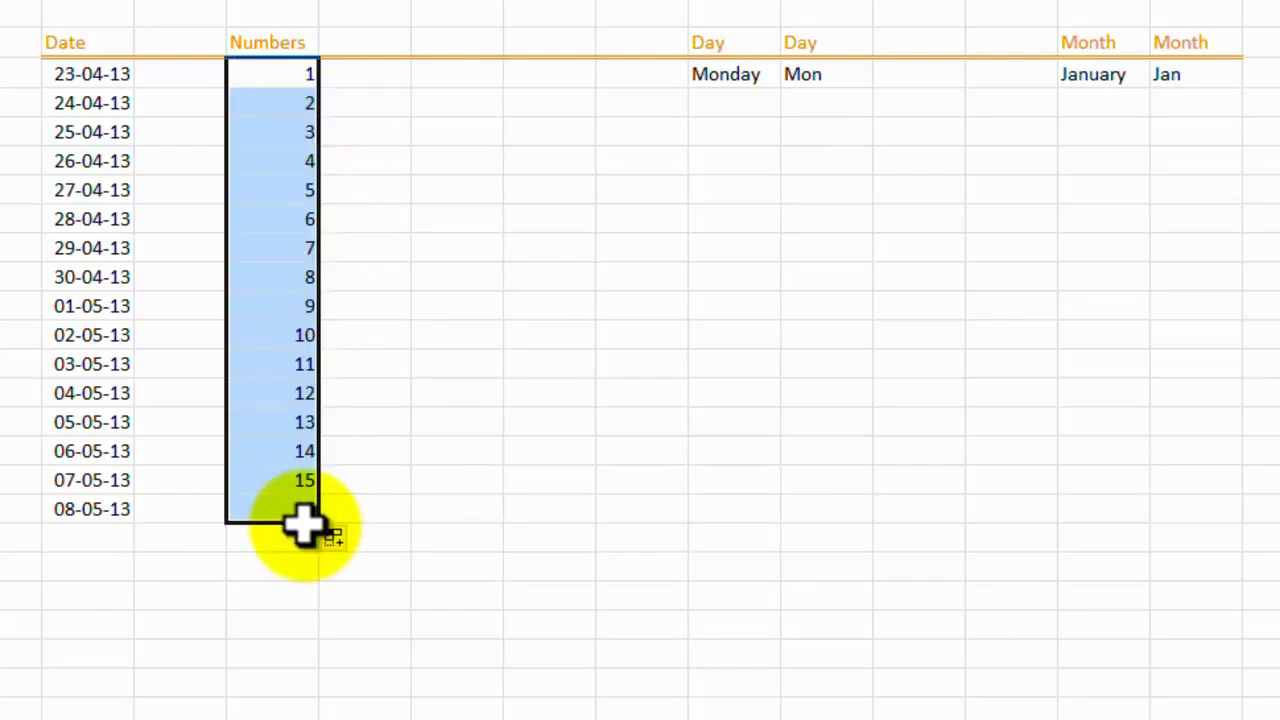
# Copy the 1 into the next column and fill it down as 1 to 16
pyautogui.click(293, 75)
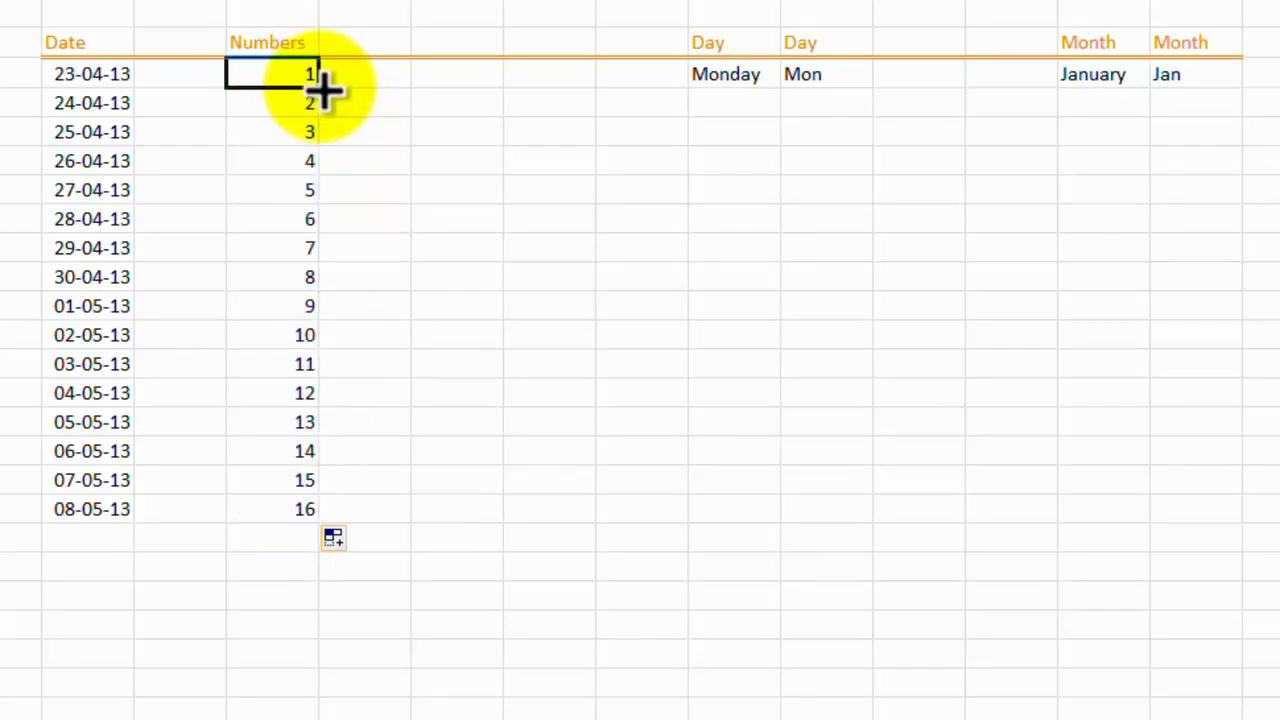
pyautogui.moveTo(330, 90); pyautogui.dragTo(391, 100)
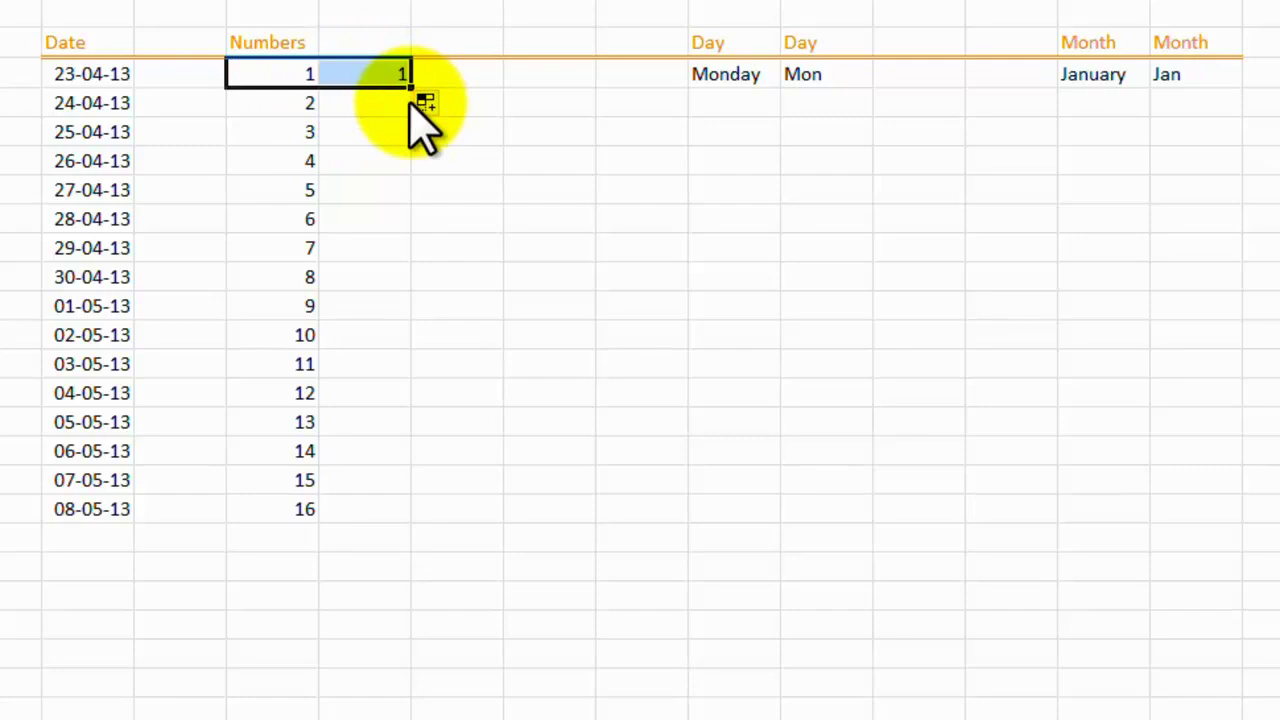
pyautogui.click(433, 124)
pyautogui.click(388, 72)
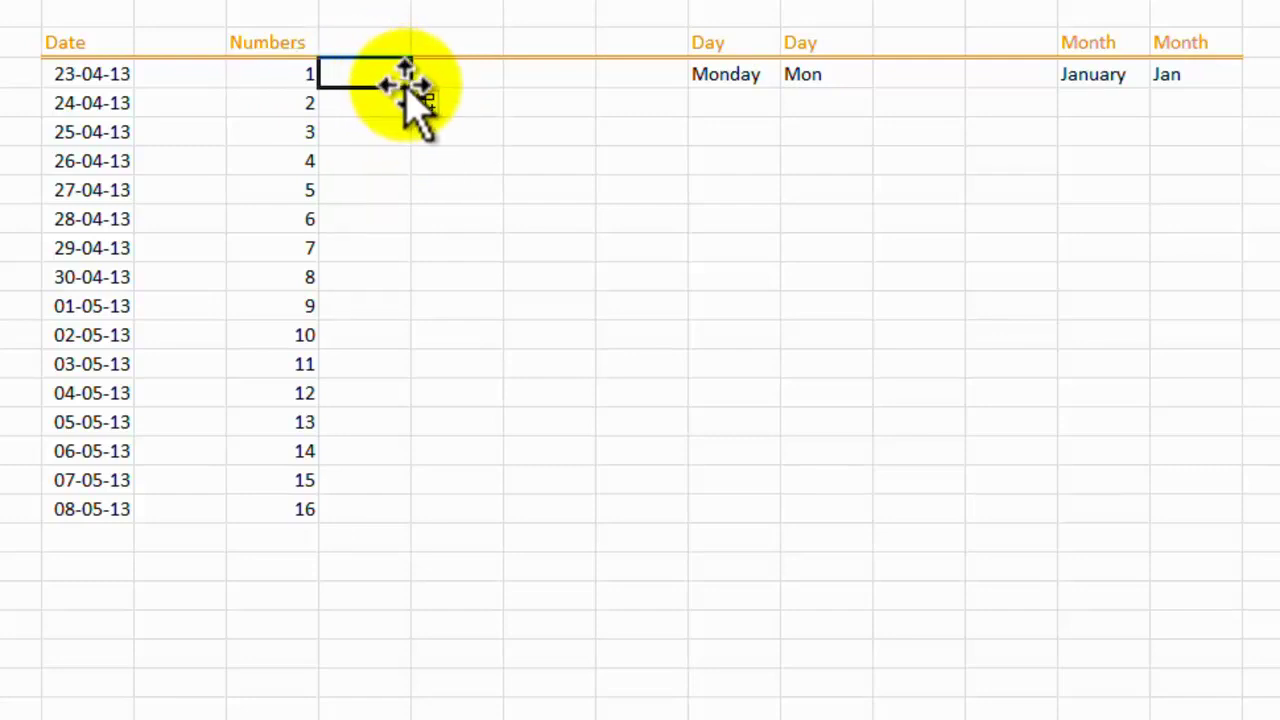
pyautogui.moveTo(414, 90); pyautogui.dragTo(416, 520)
pyautogui.moveTo(412, 89); pyautogui.dragTo(430, 515)
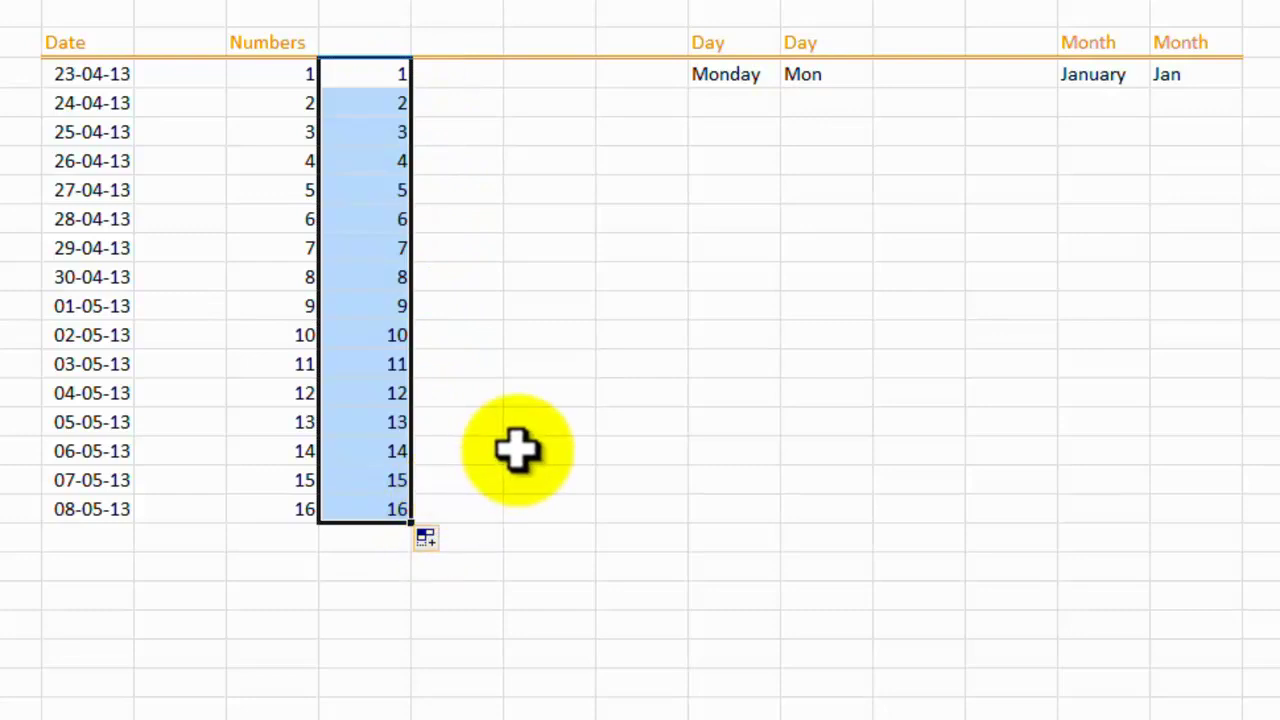
# Fill Monday down to Tuesday and Mon down to Tue over sixteen rows
pyautogui.click(750, 77)
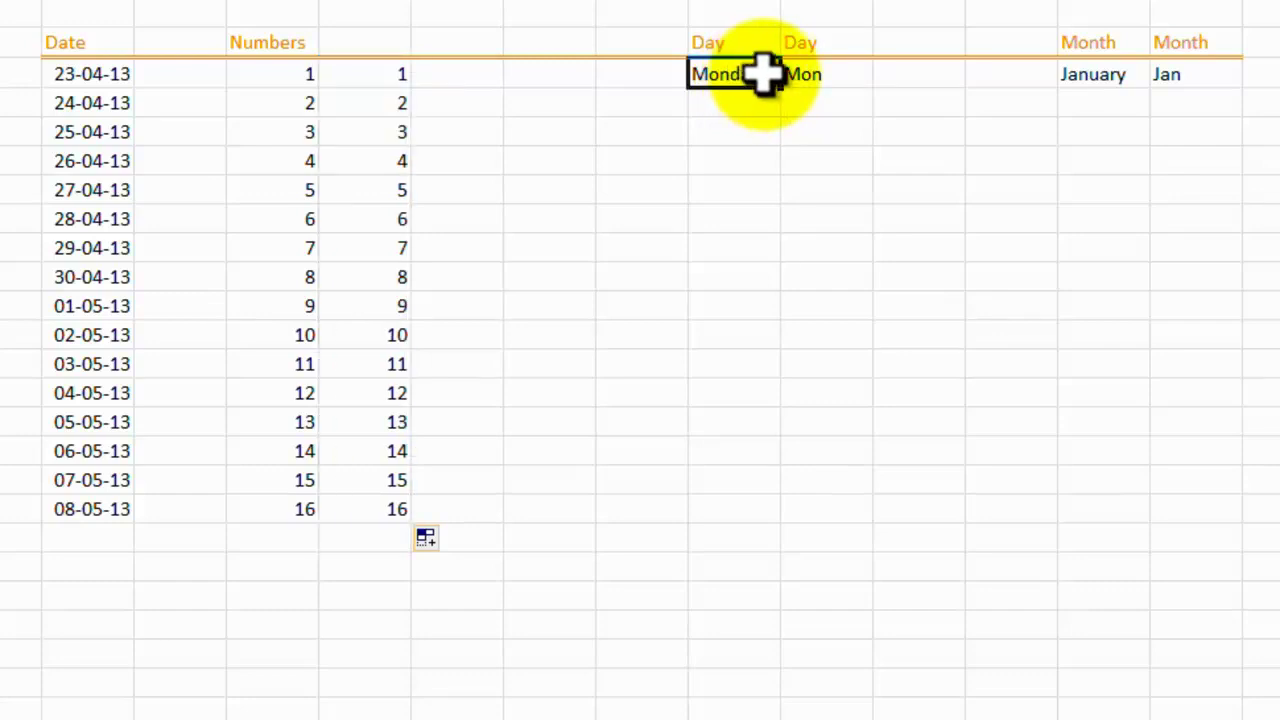
pyautogui.click(843, 77)
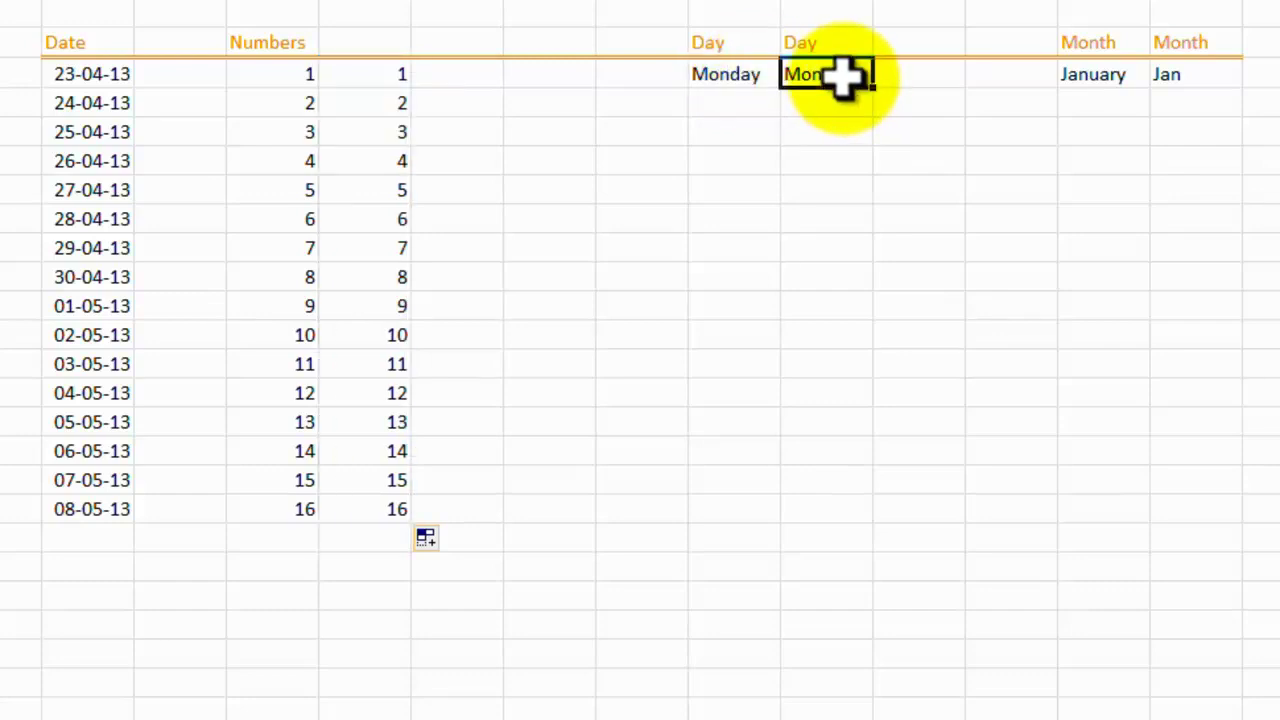
pyautogui.click(1088, 77)
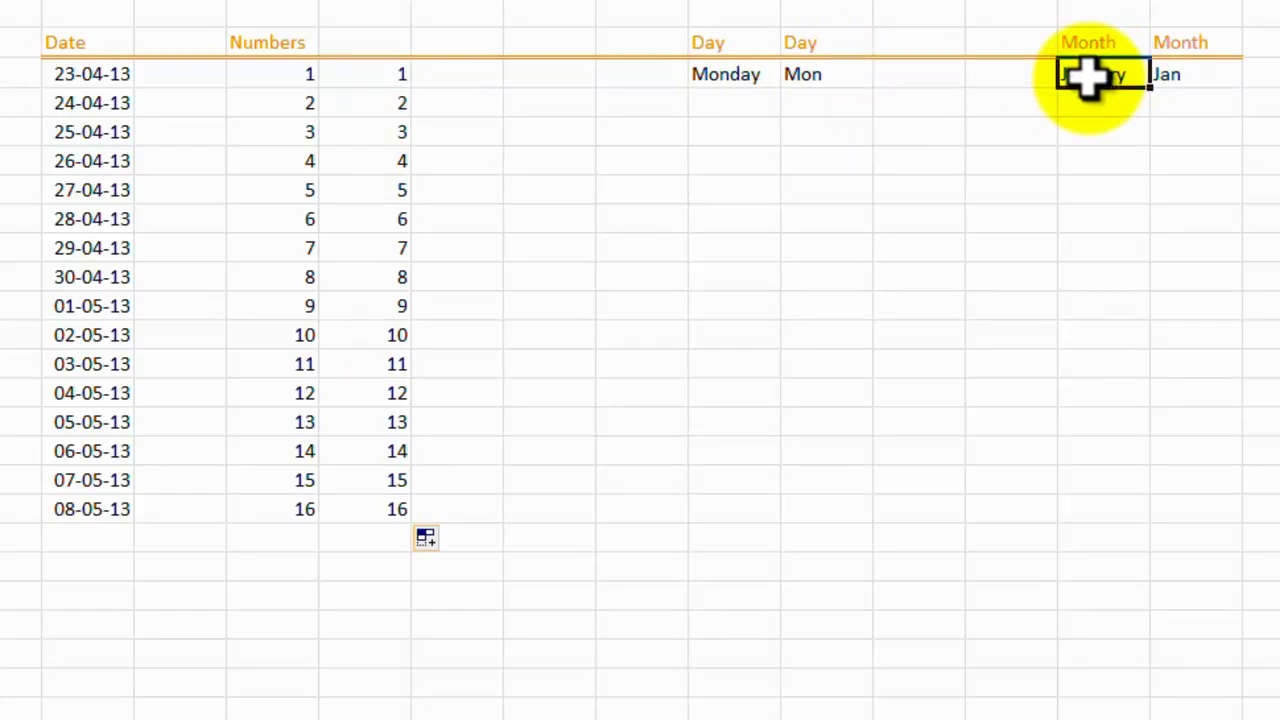
pyautogui.click(1192, 77)
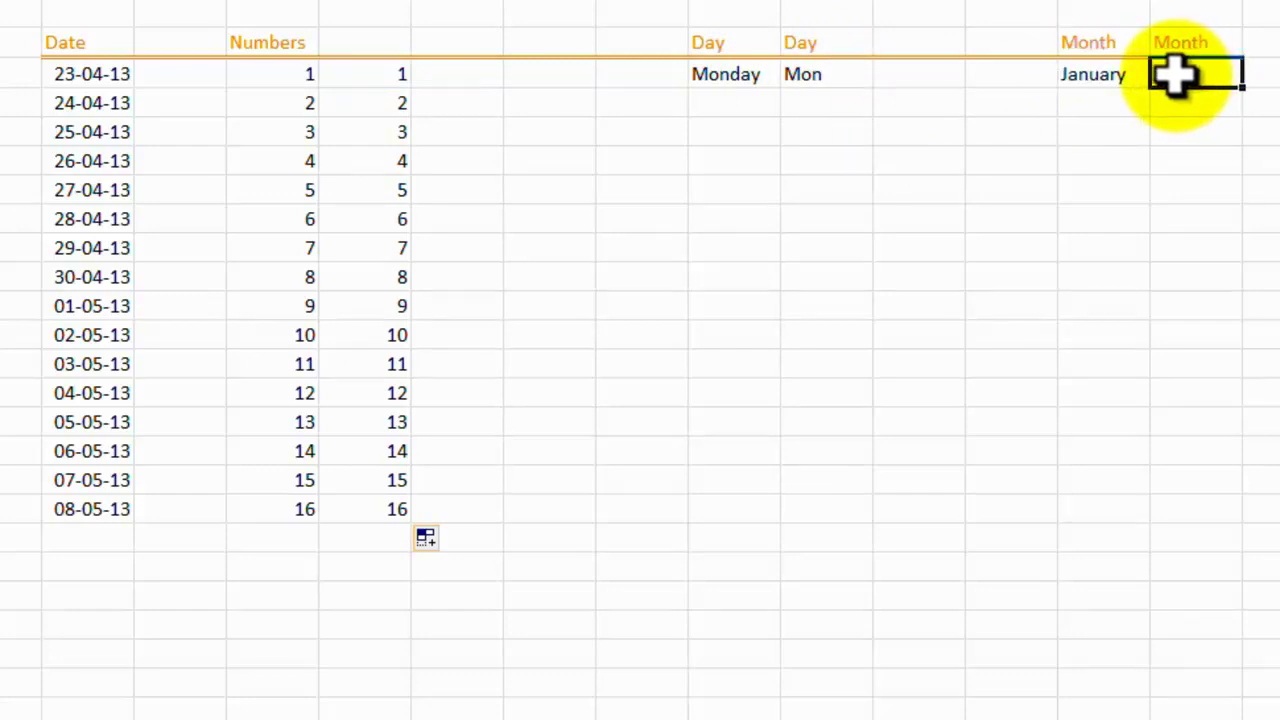
pyautogui.click(752, 72)
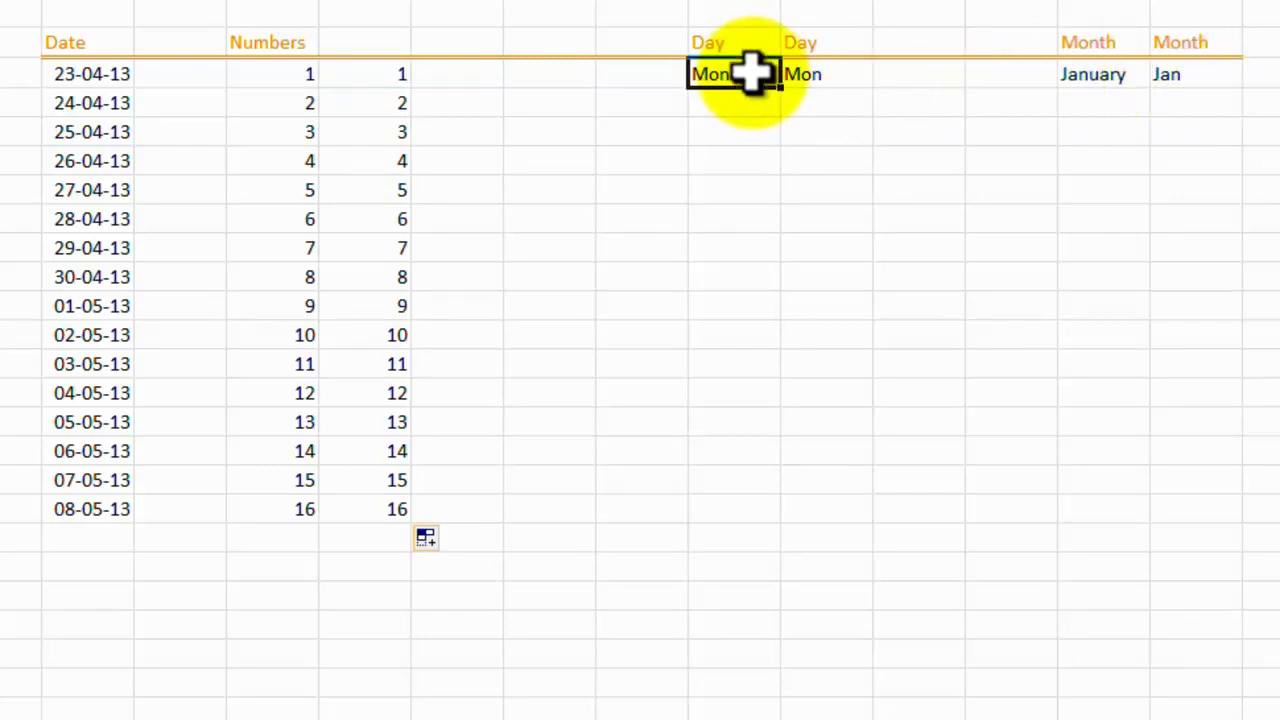
pyautogui.moveTo(784, 91); pyautogui.dragTo(805, 517)
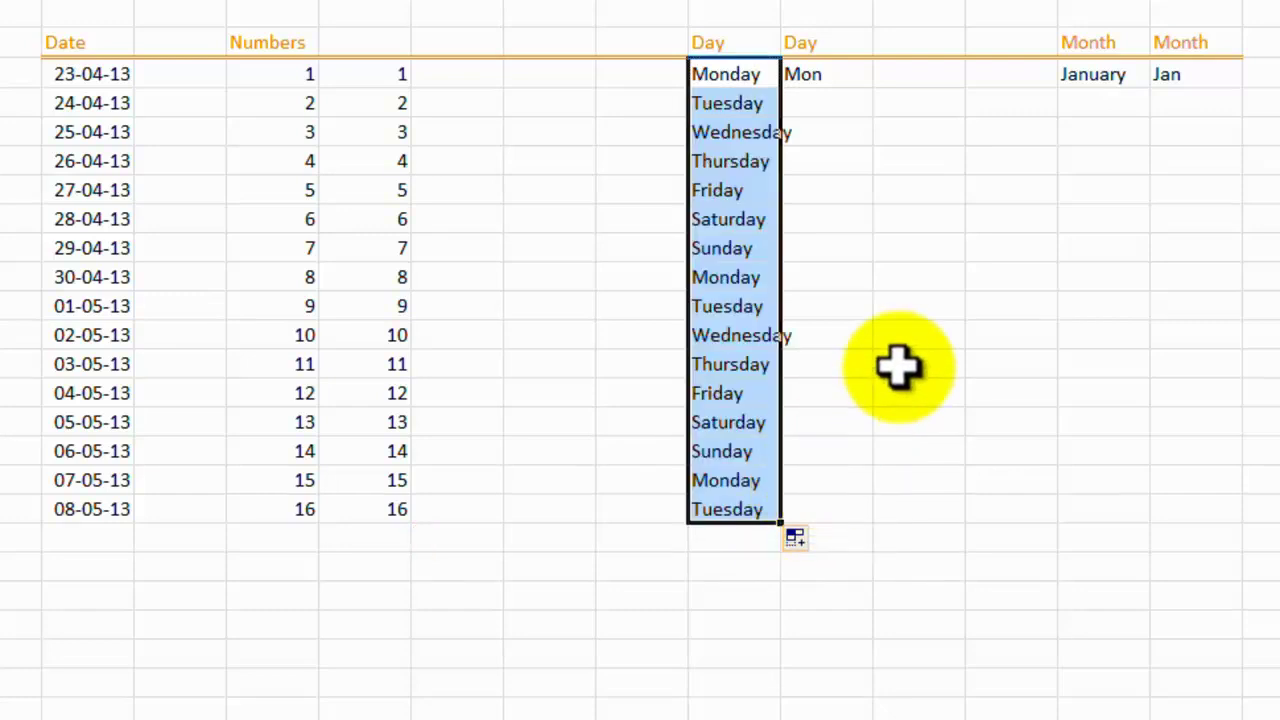
pyautogui.click(868, 80)
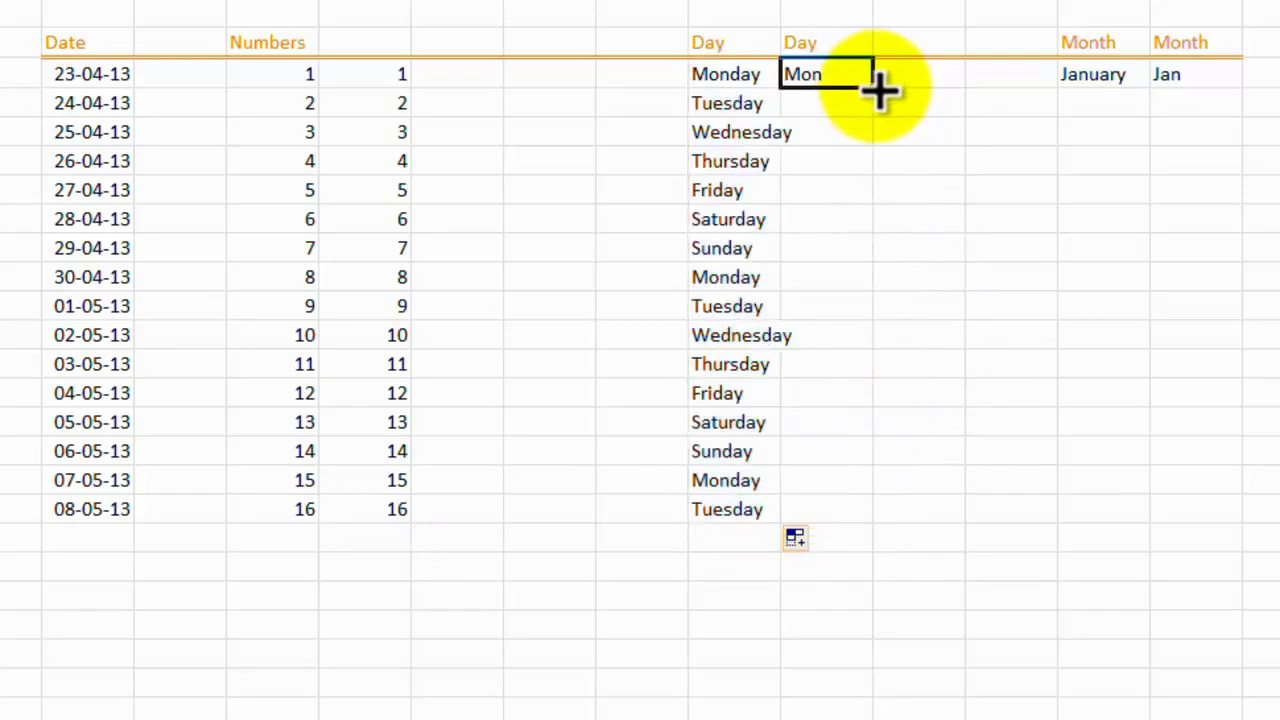
pyautogui.moveTo(874, 89); pyautogui.dragTo(876, 537)
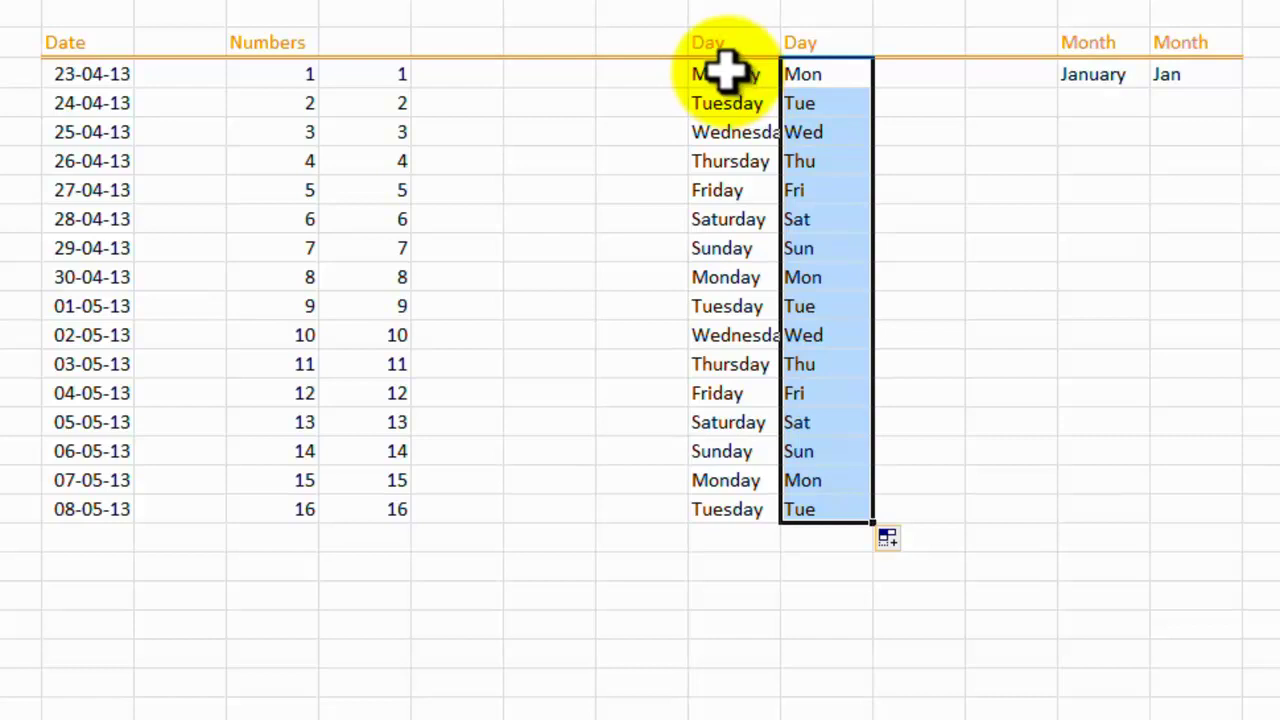
# Fill January and Jan down the two Month columns, ending at April and Apr
pyautogui.click(1128, 80)
pyautogui.moveTo(1152, 87); pyautogui.dragTo(1170, 535)
pyautogui.click(1188, 82)
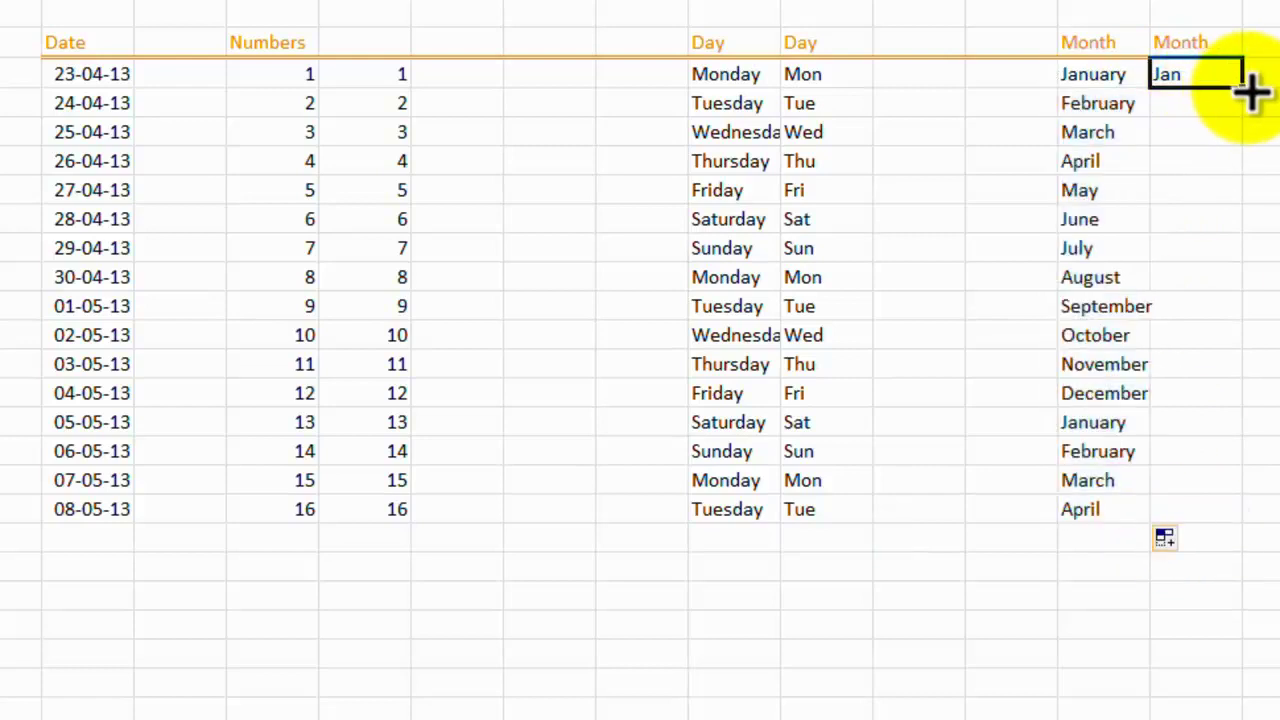
pyautogui.moveTo(1243, 88); pyautogui.dragTo(1234, 523)
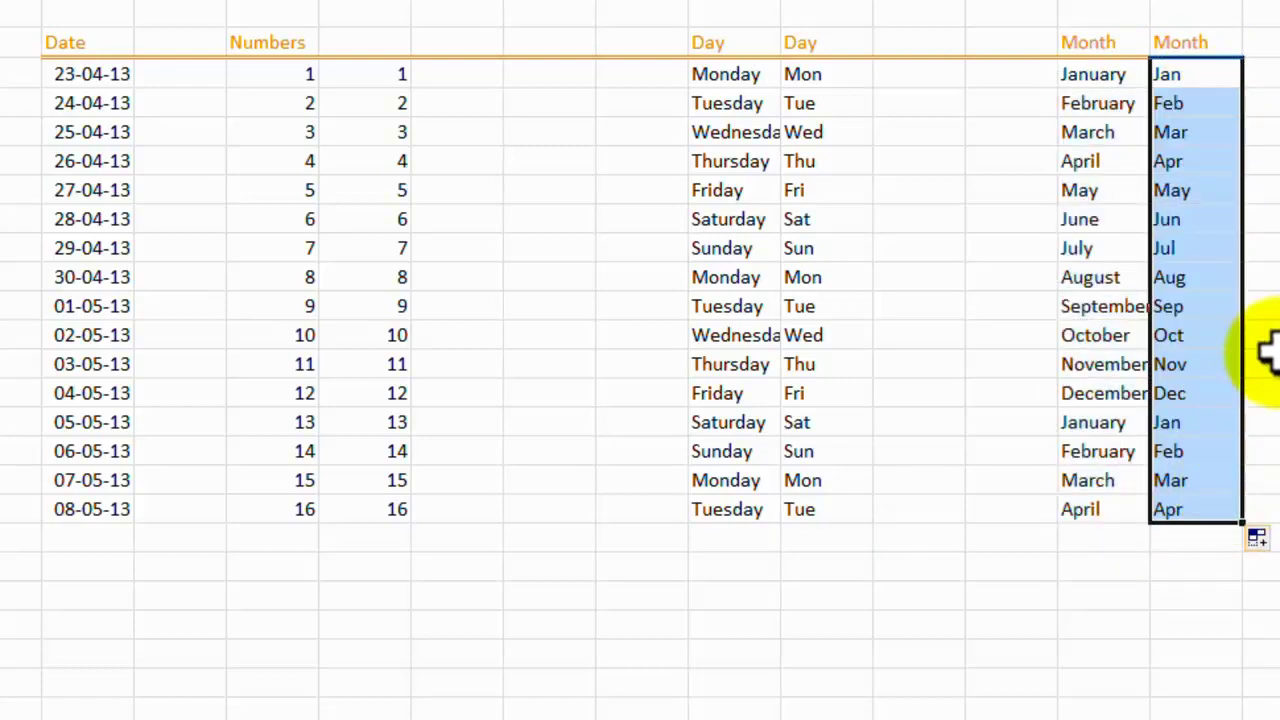
pyautogui.click(1265, 75)
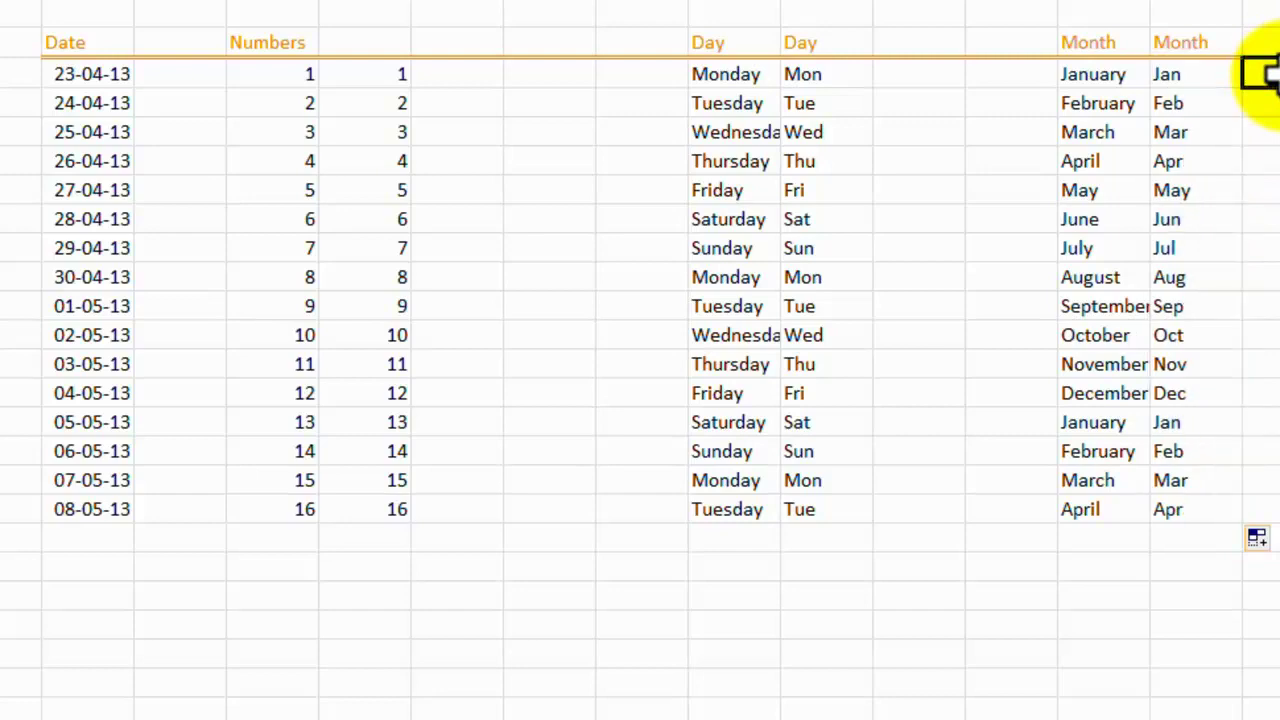
# Enter 'one' beside Jan and repeat it down all sixteen data rows
pyautogui.write('oe')
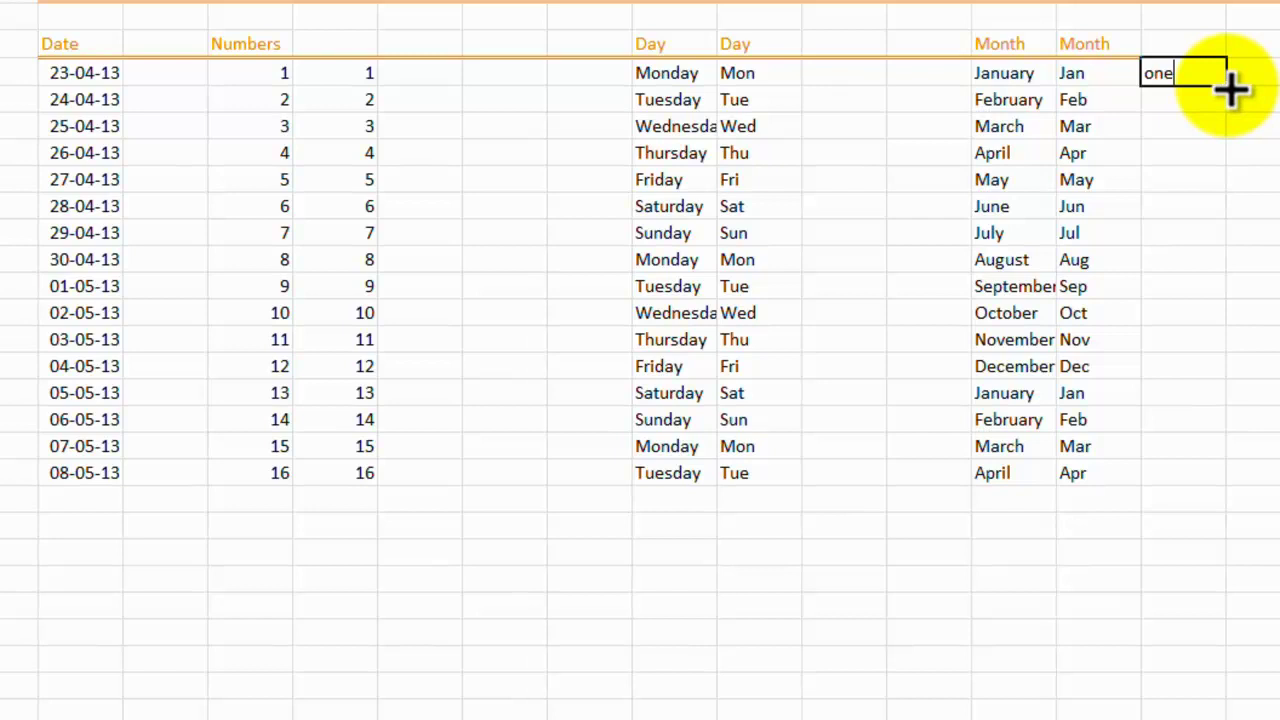
pyautogui.moveTo(1230, 90); pyautogui.dragTo(1249, 480)
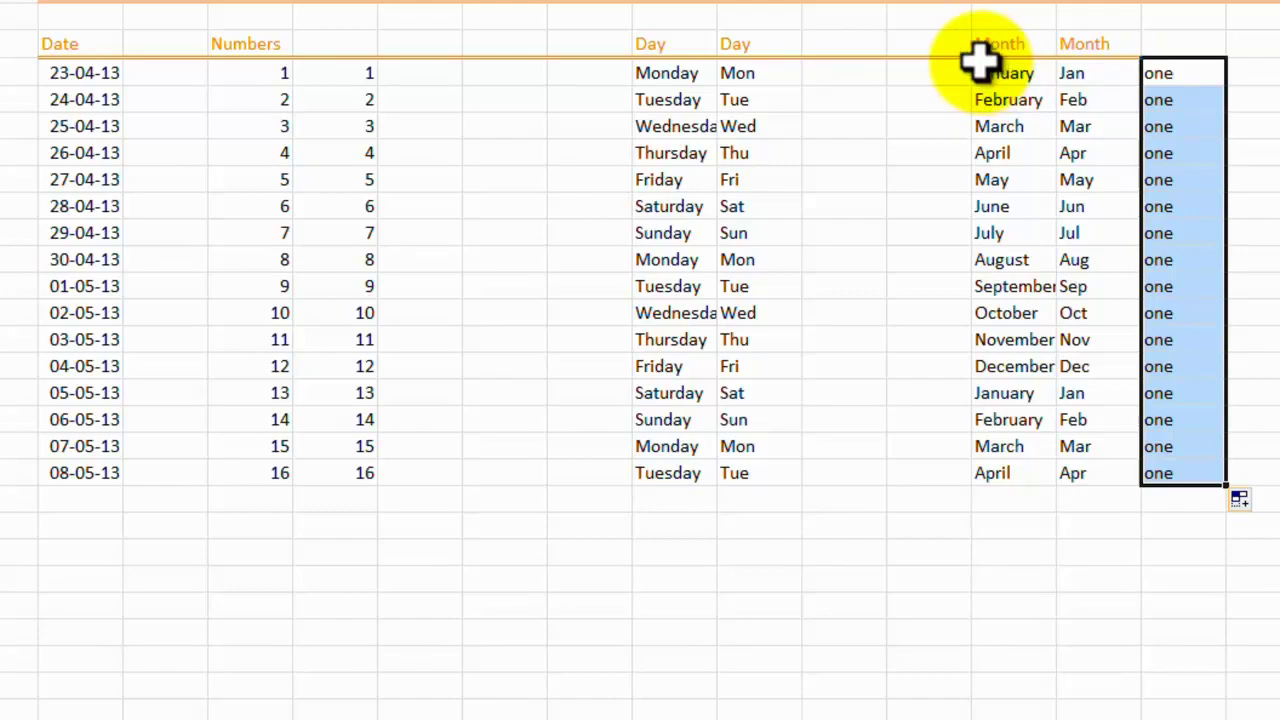
pyautogui.press('Right')
pyautogui.press('Down')
pyautogui.press('Down')
pyautogui.press('Down')
pyautogui.press('Down')
pyautogui.press('Down')
pyautogui.press('Down')
pyautogui.press('Down')
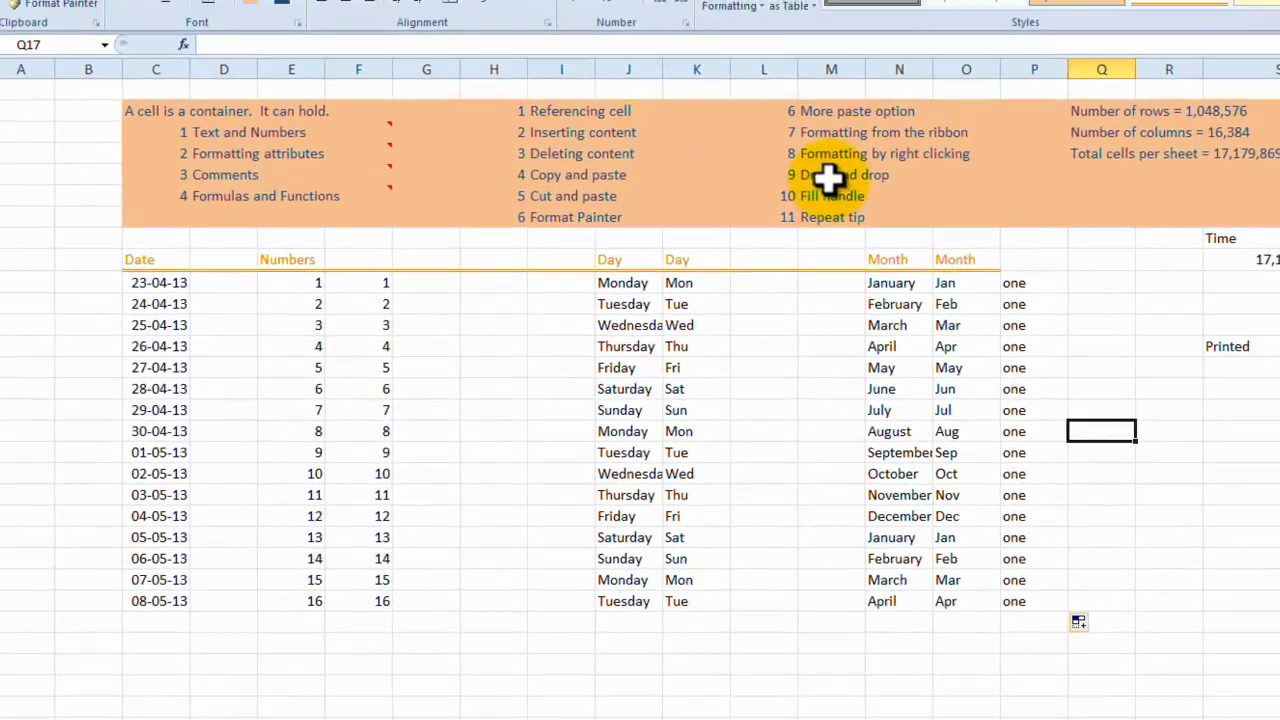
# Copy the Drag and drop cell M5 and paste it, orange formatting included, into D28
pyautogui.click(878, 55)
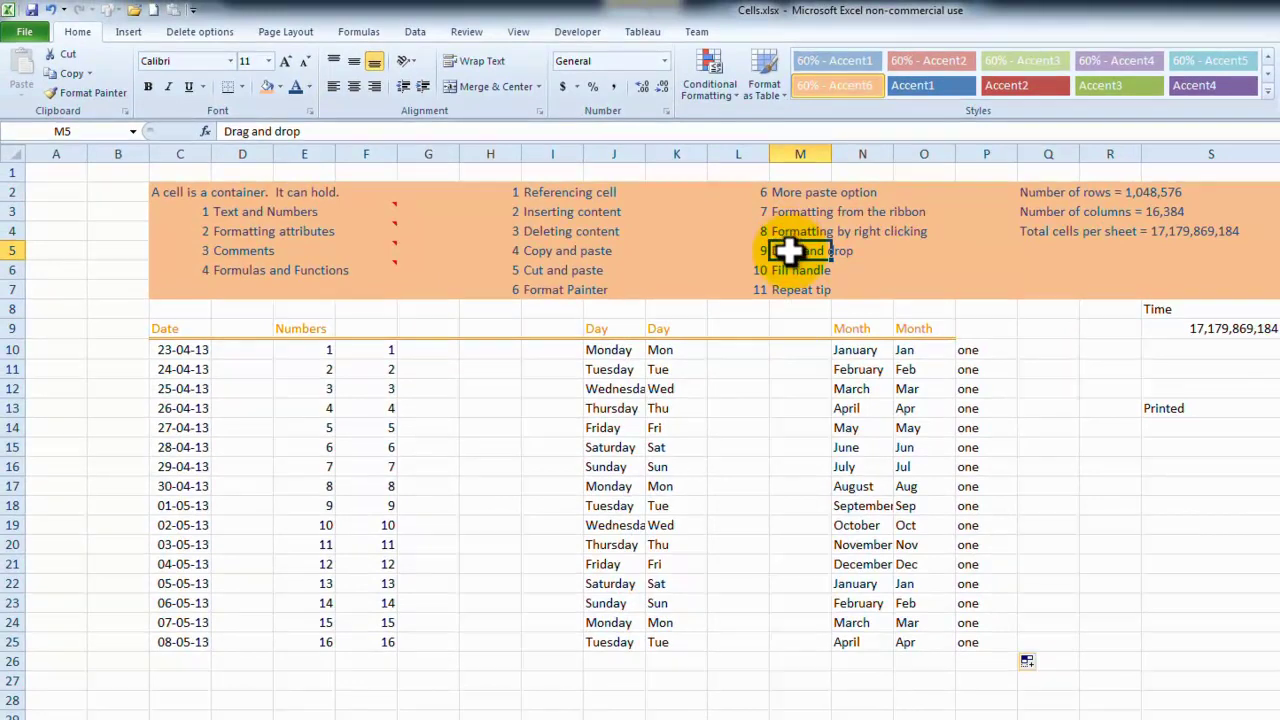
pyautogui.rightClick(790, 251)
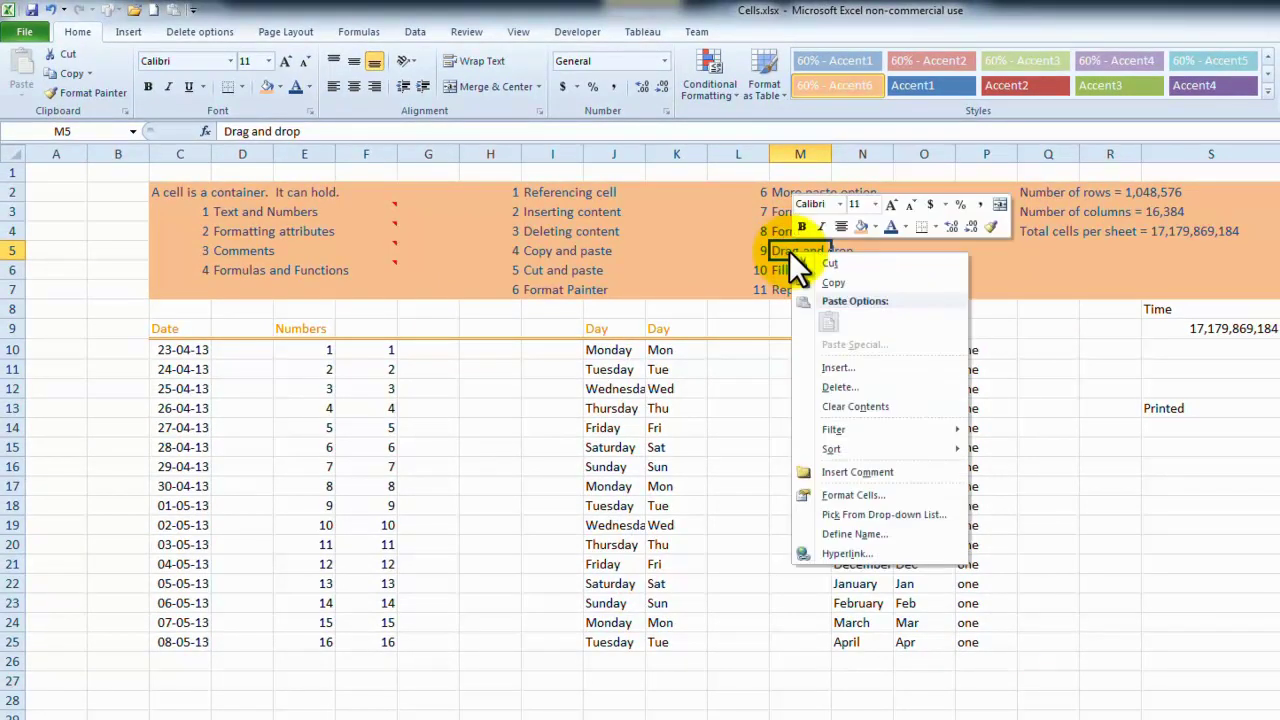
pyautogui.click(829, 283)
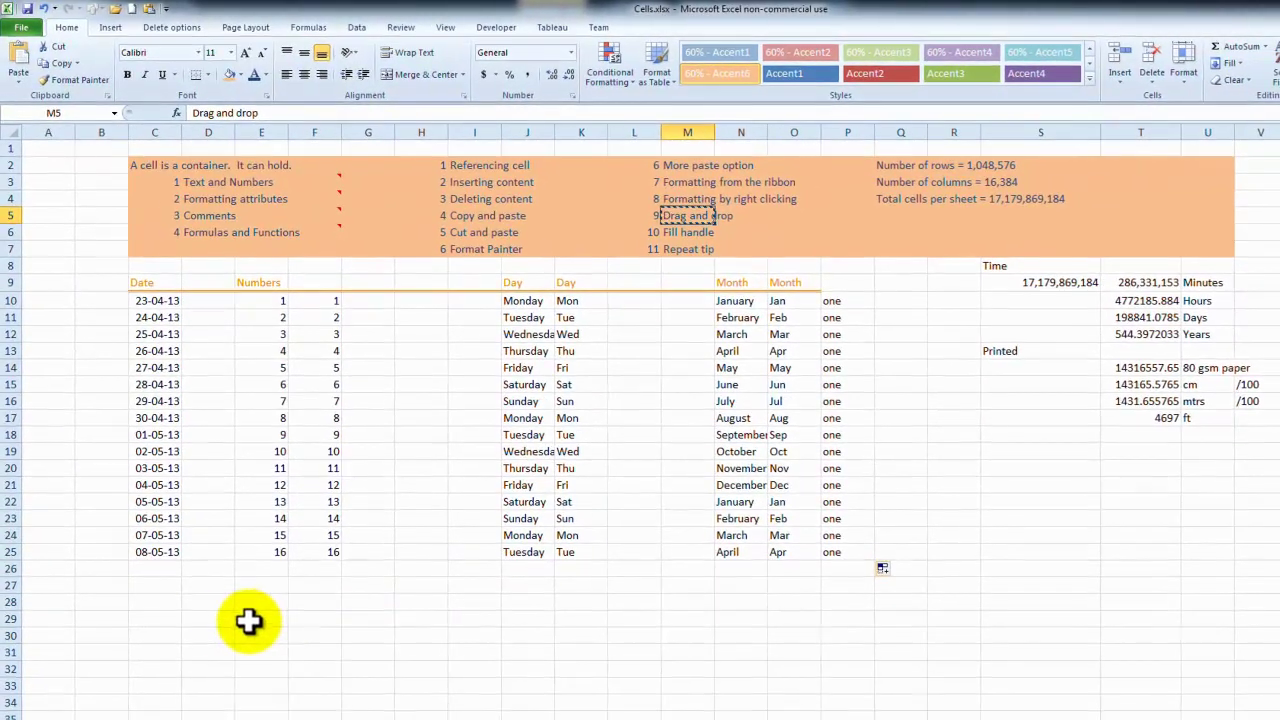
pyautogui.click(203, 601)
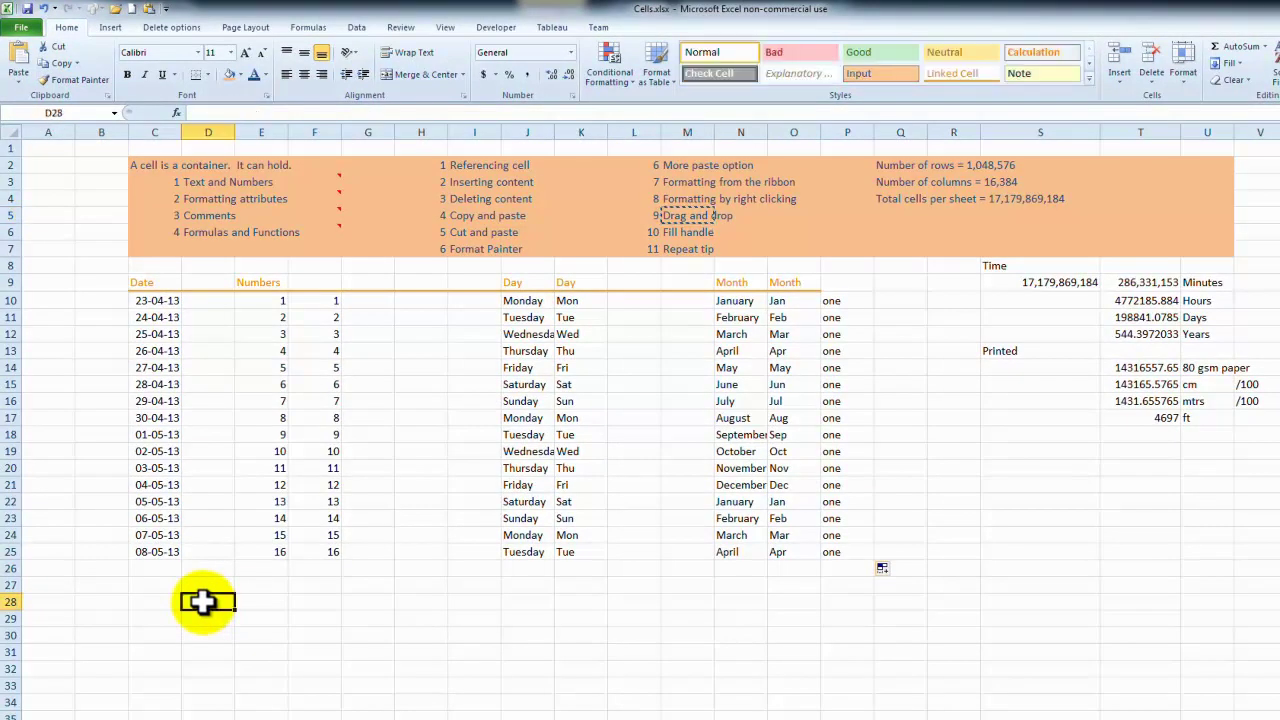
pyautogui.rightClick(203, 601)
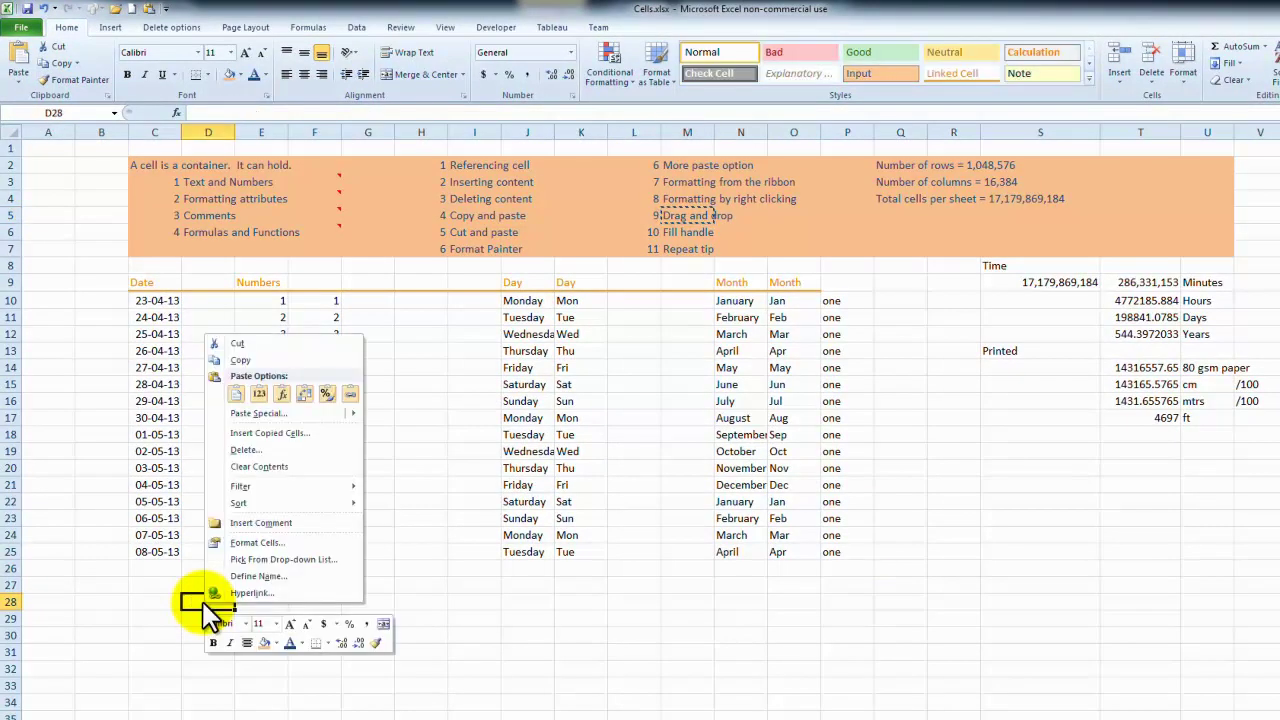
pyautogui.click(238, 390)
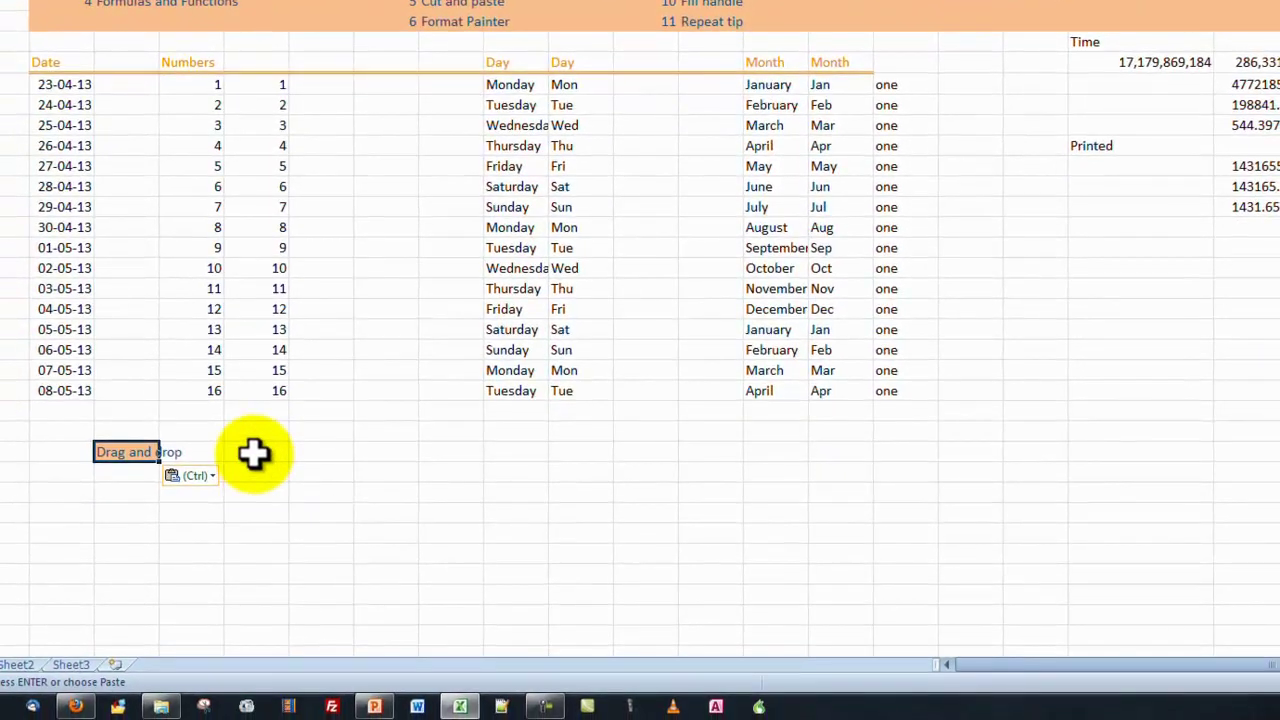
# Paste Drag and drop into F28 as plain values without the orange fill
pyautogui.click(253, 453)
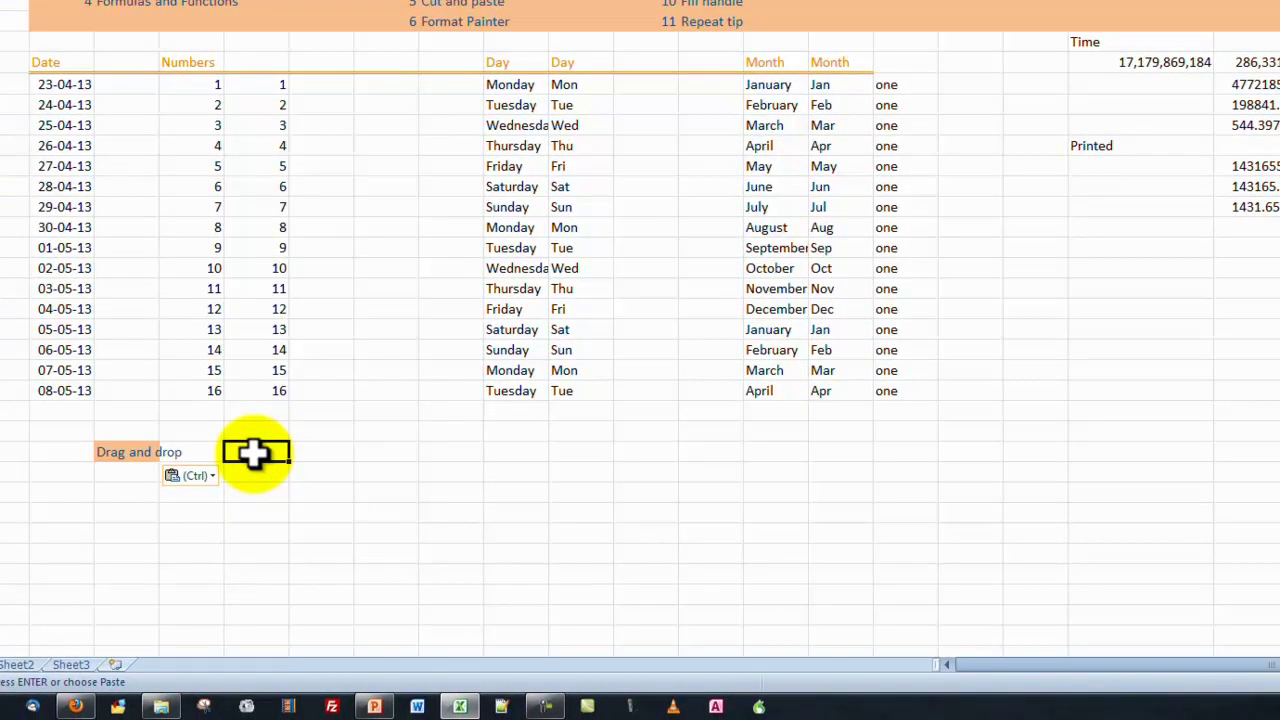
pyautogui.rightClick(253, 453)
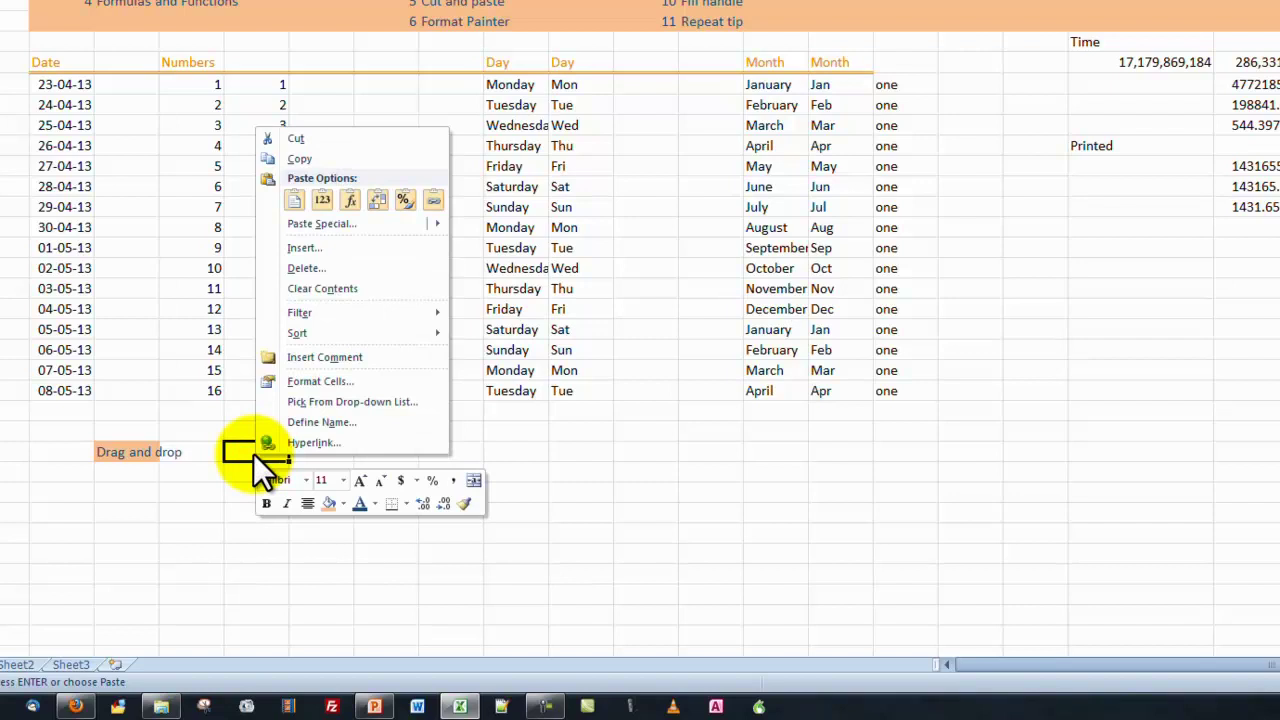
pyautogui.click(325, 196)
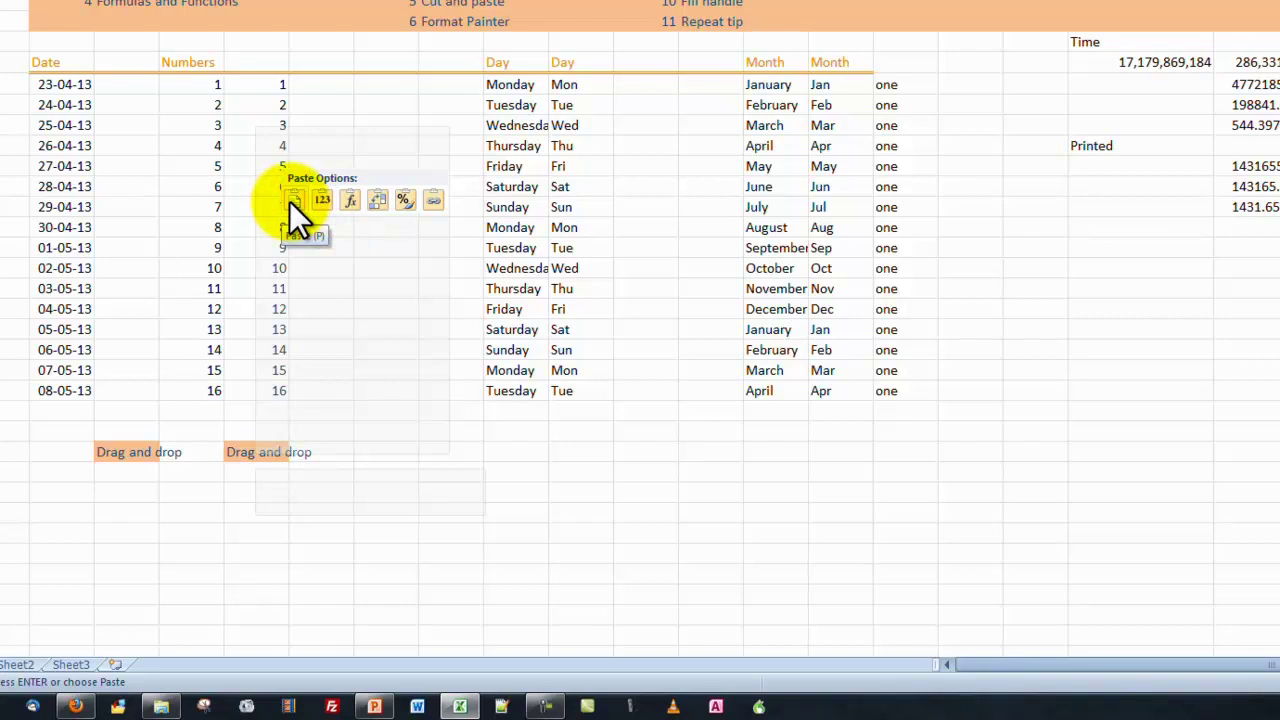
pyautogui.moveTo(304, 220)
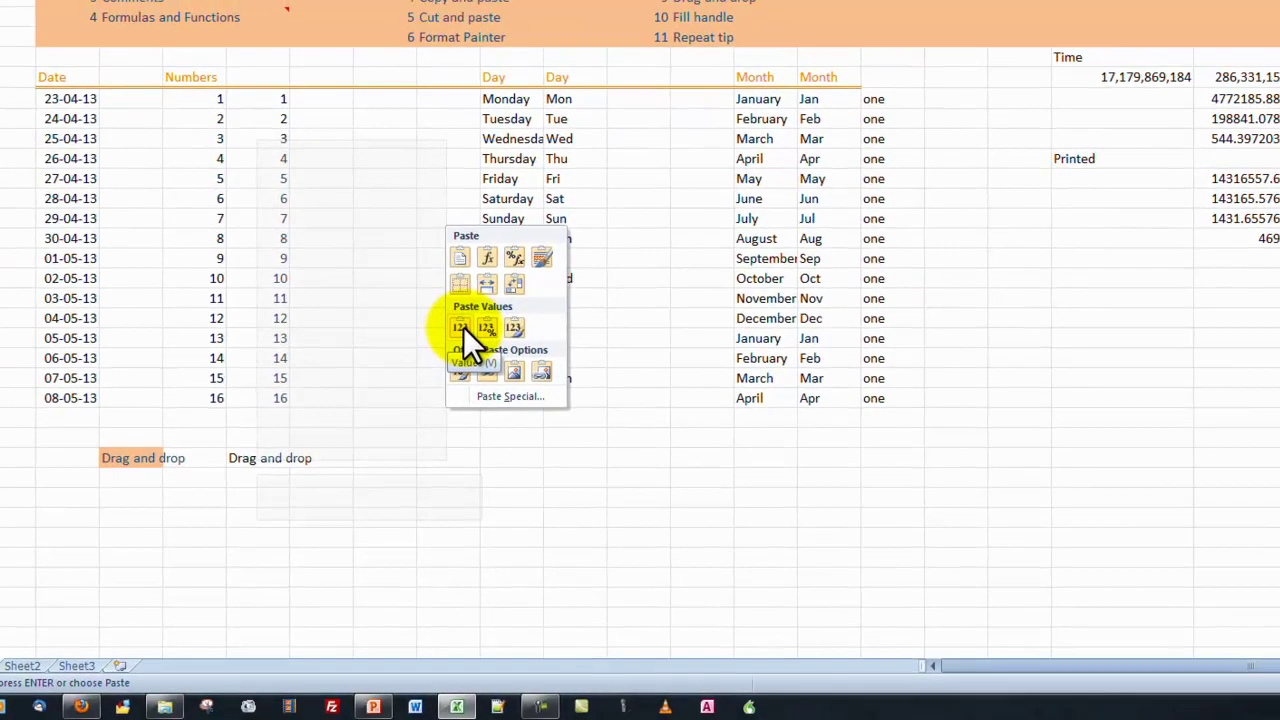
pyautogui.click(457, 339)
pyautogui.click(444, 503)
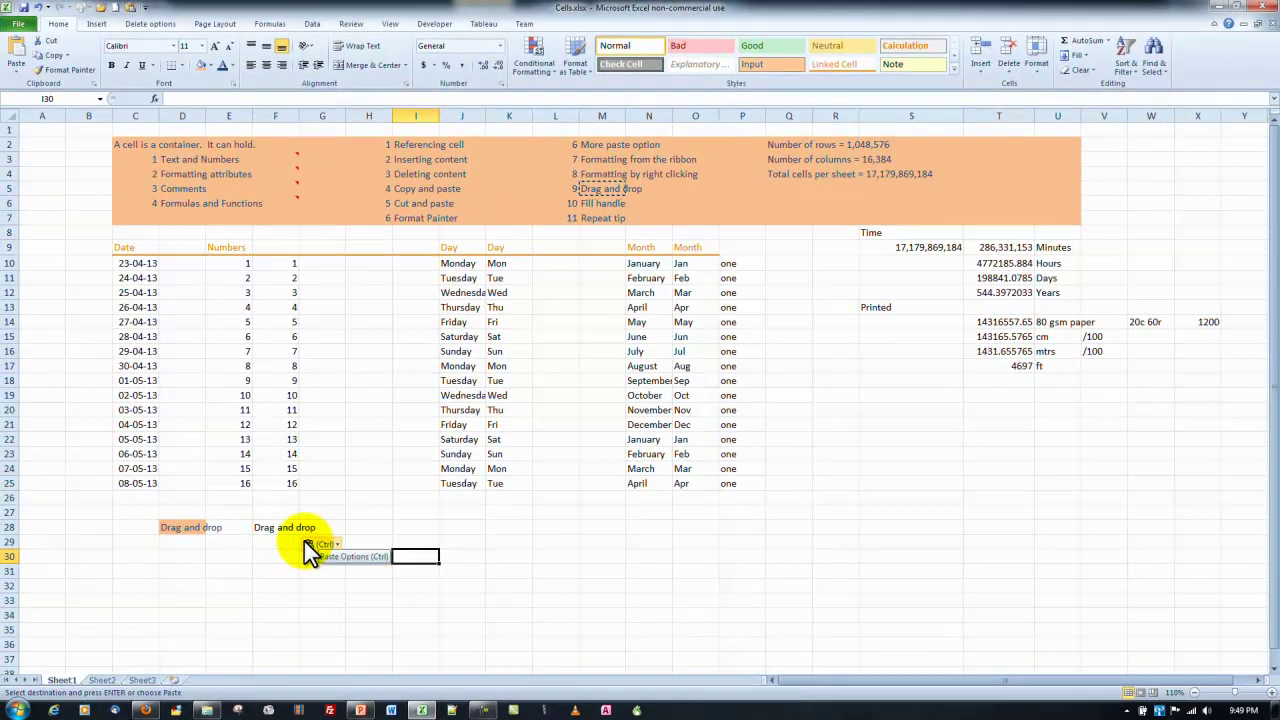
# End copy mode, select C17:P25 (30-04-13 to 08-05-13), and show the Delete choices
pyautogui.press('Escape')
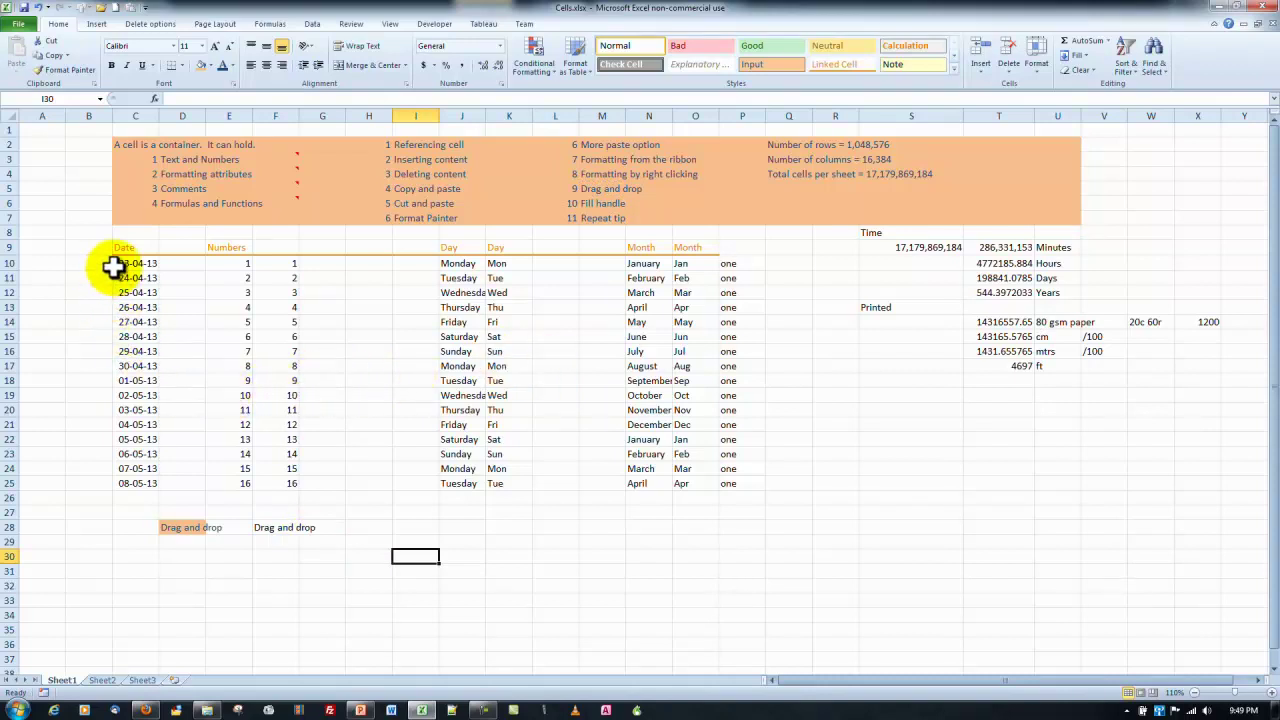
pyautogui.click(120, 366)
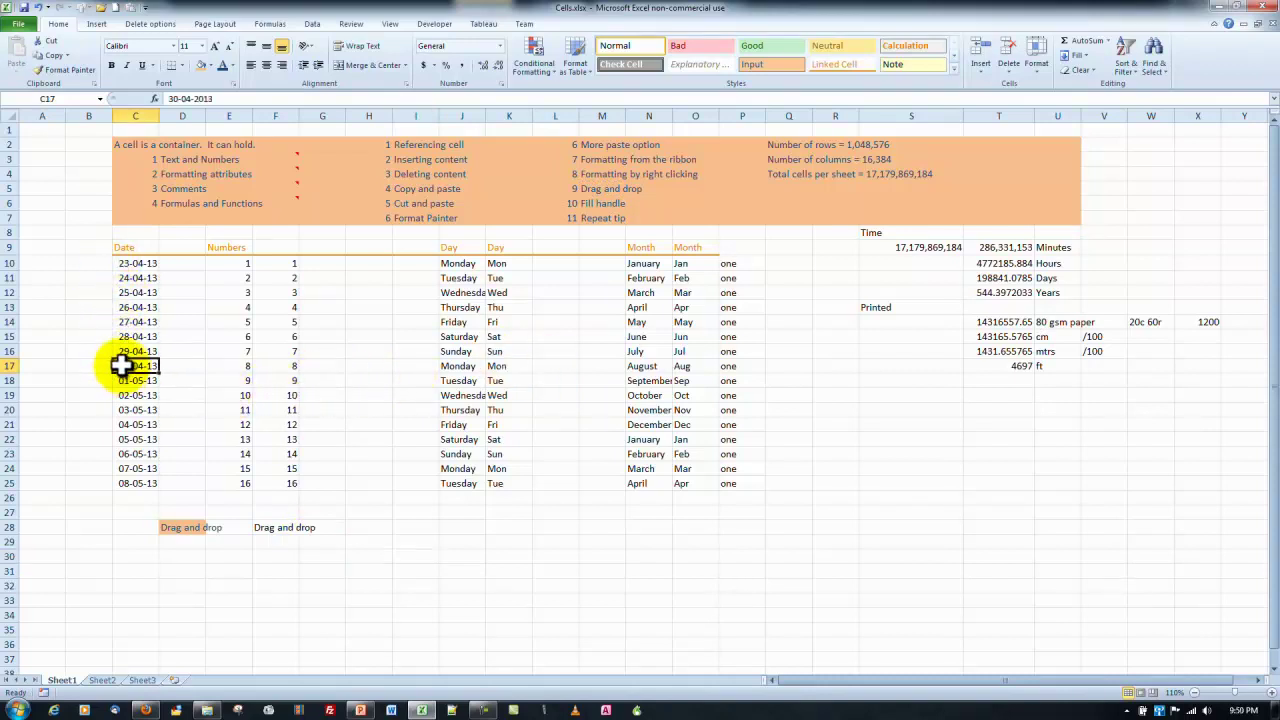
pyautogui.moveTo(126, 363); pyautogui.dragTo(737, 487)
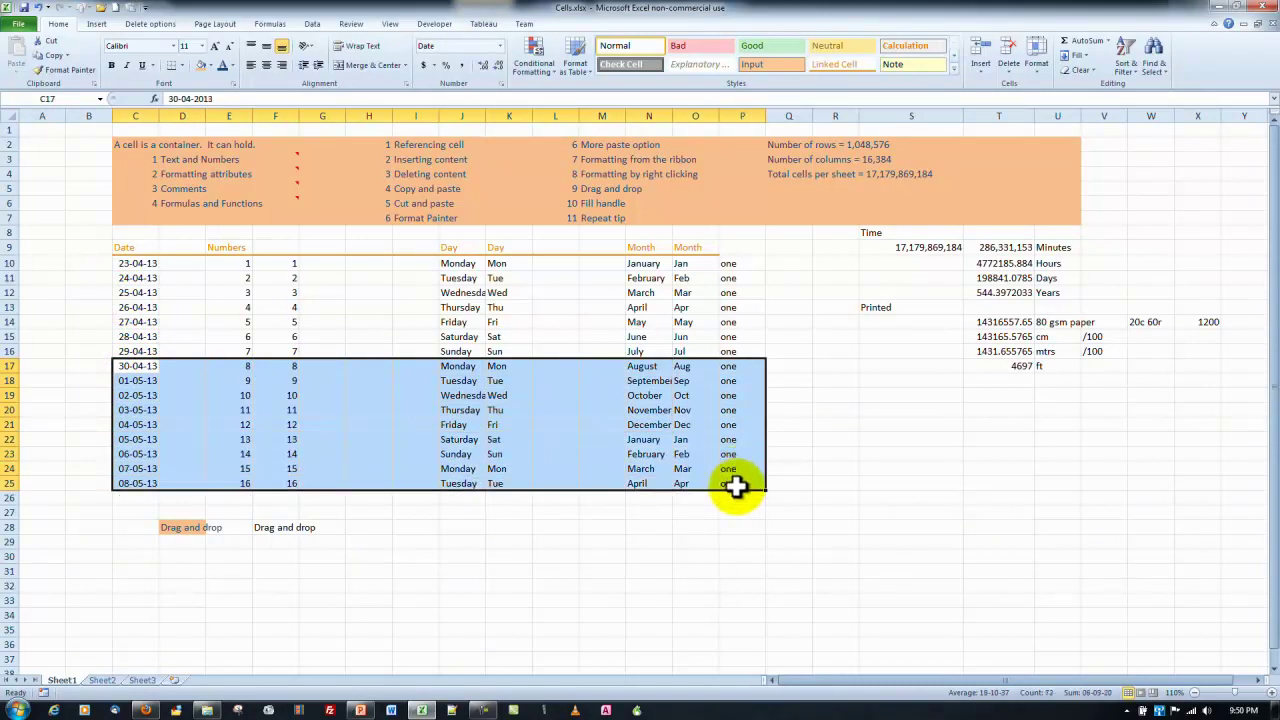
pyautogui.click(1008, 68)
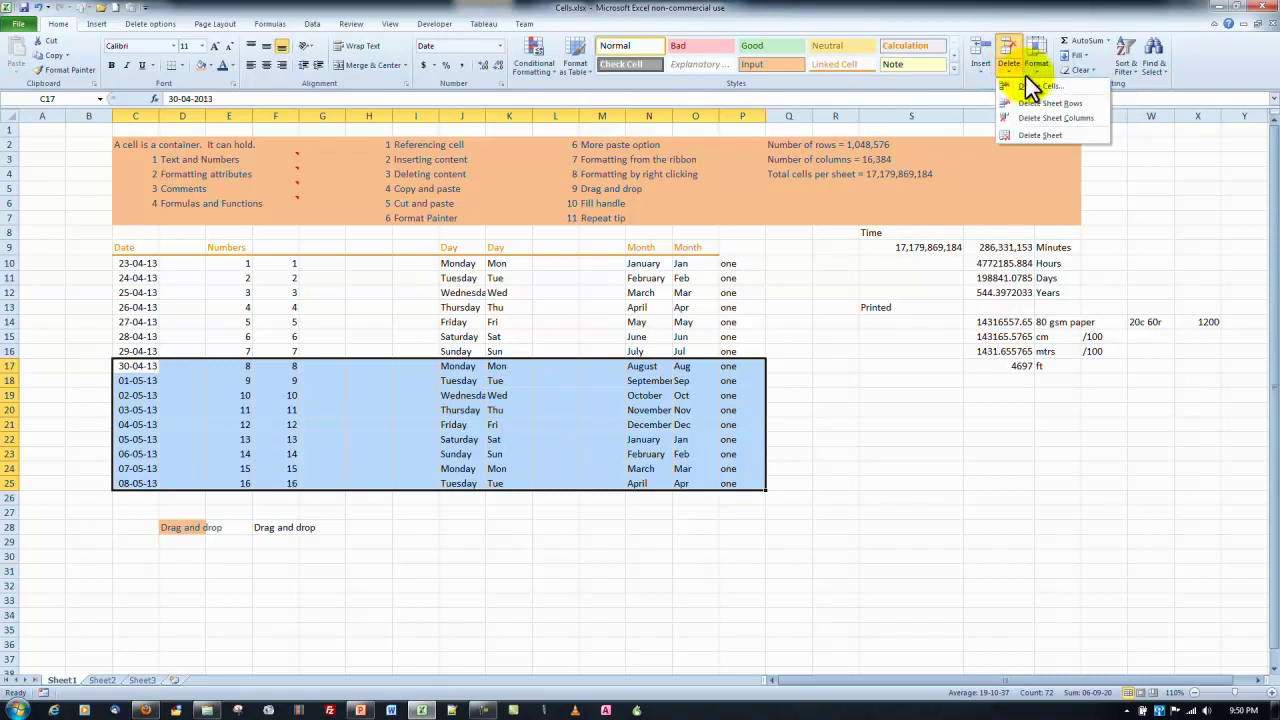